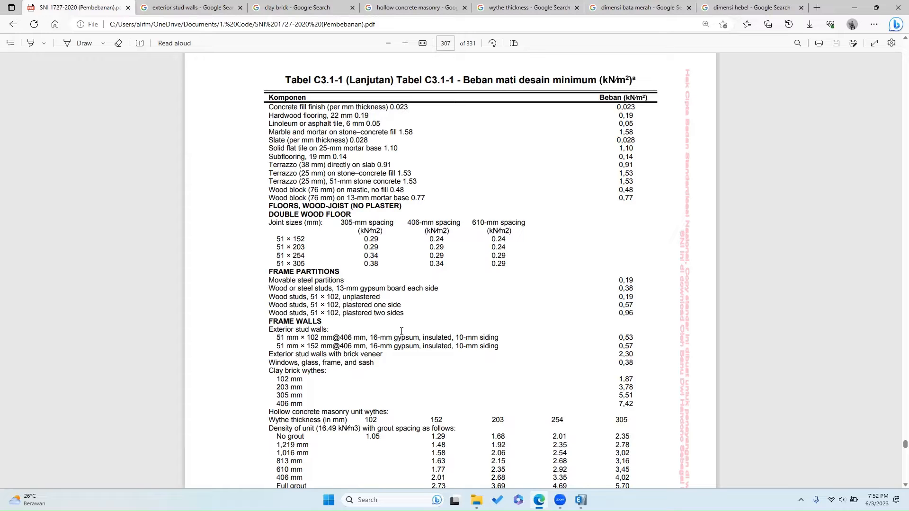
- Look through the minimum dead load entries in Tabel C3.1-1, from ceilings and roof coverings to floor finishes
{"action": "scroll", "coordinate": [401, 331], "scroll_direction": "down", "scroll_amount": 3}
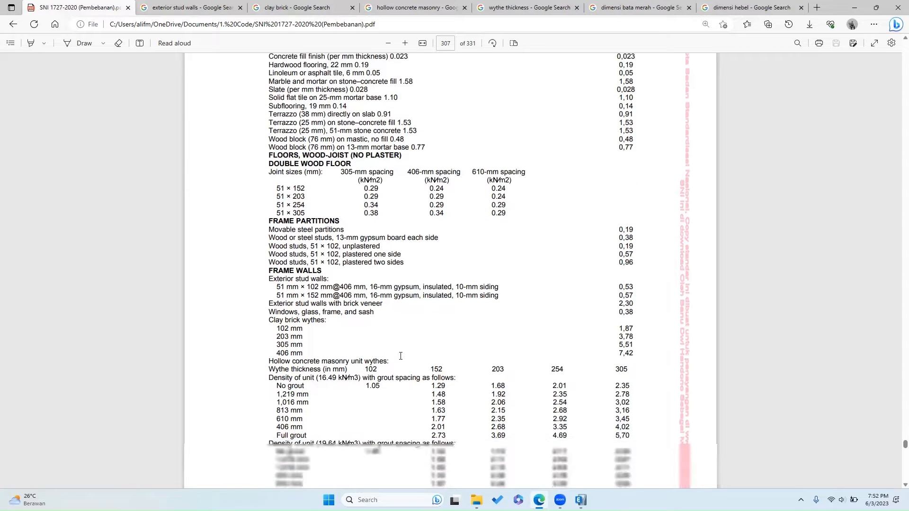
{"action": "scroll", "coordinate": [472, 314], "scroll_direction": "up", "scroll_amount": 15}
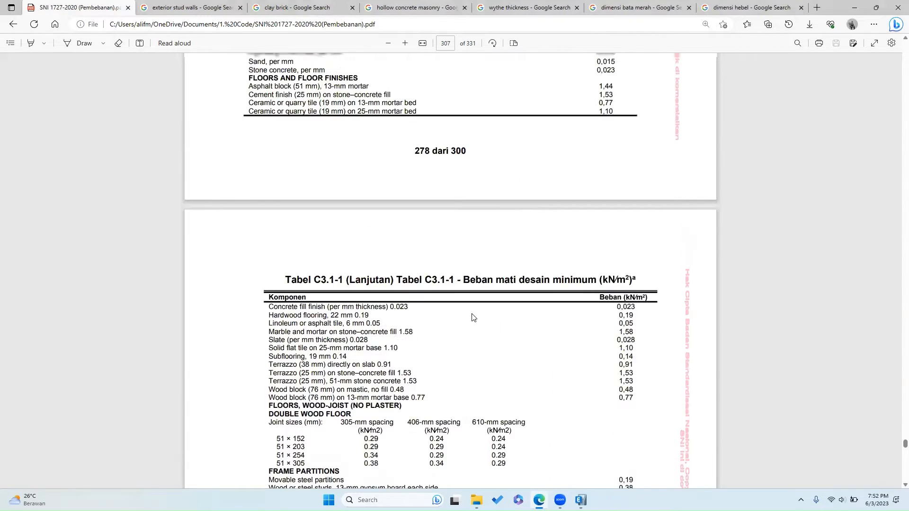
{"action": "left_click_drag", "start_coordinate": [249, 153], "coordinate": [333, 205]}
{"action": "left_click", "coordinate": [333, 205]}
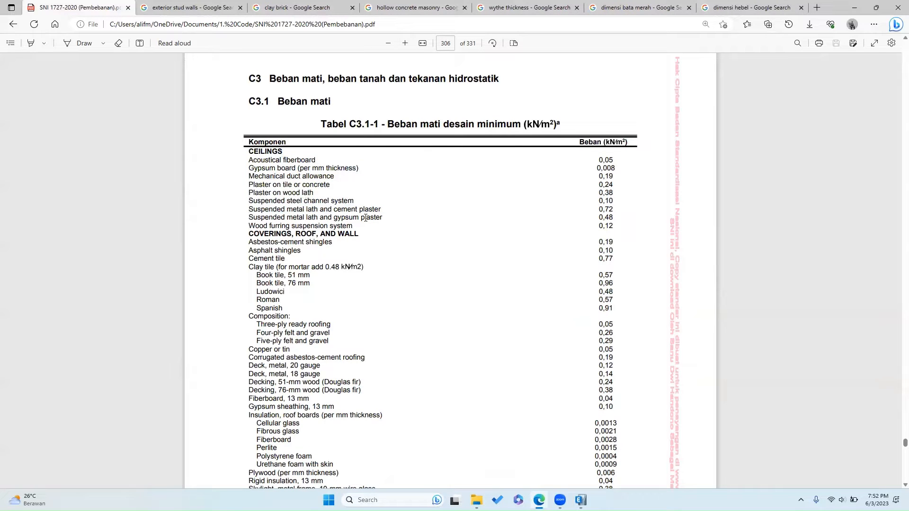
{"action": "scroll", "coordinate": [358, 225], "scroll_direction": "down", "scroll_amount": 13}
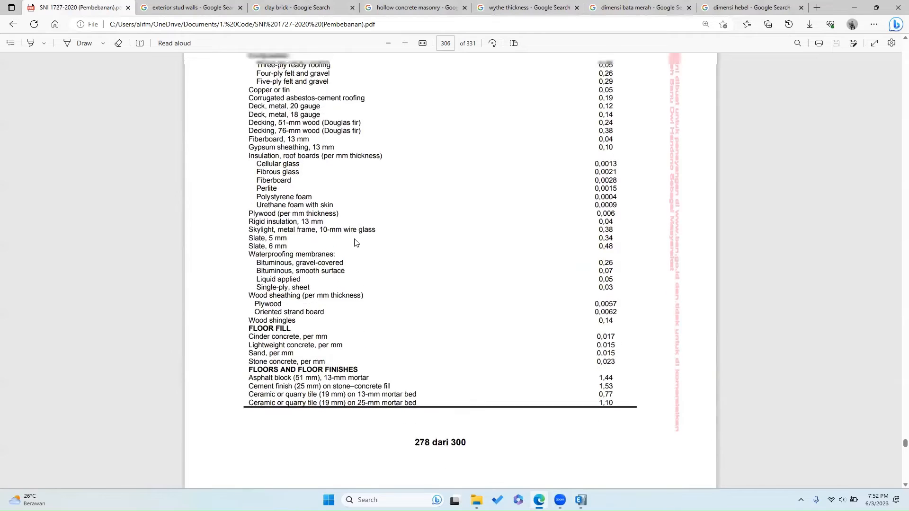
{"action": "scroll", "coordinate": [364, 189], "scroll_direction": "up", "scroll_amount": 10}
{"action": "left_click_drag", "start_coordinate": [268, 166], "coordinate": [366, 170]}
{"action": "left_click", "coordinate": [350, 229]}
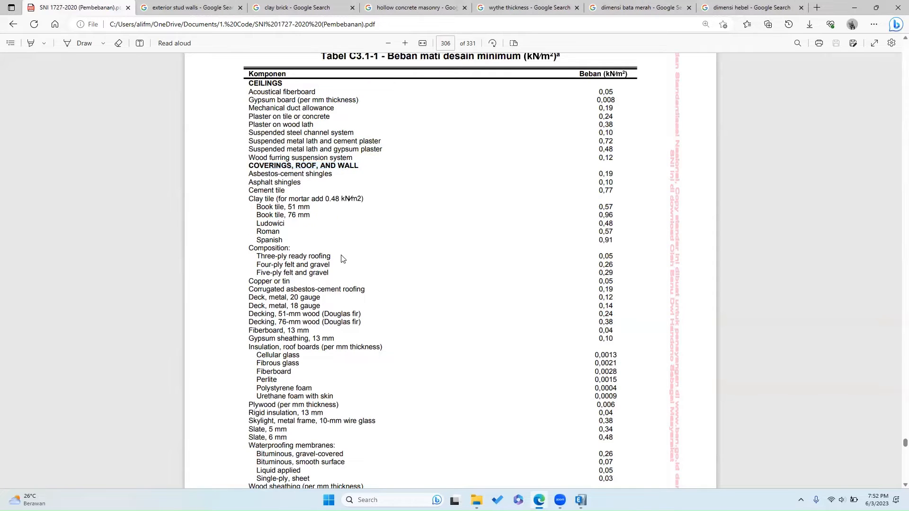
{"action": "scroll", "coordinate": [343, 259], "scroll_direction": "down", "scroll_amount": 3}
{"action": "scroll", "coordinate": [344, 259], "scroll_direction": "down", "scroll_amount": 3}
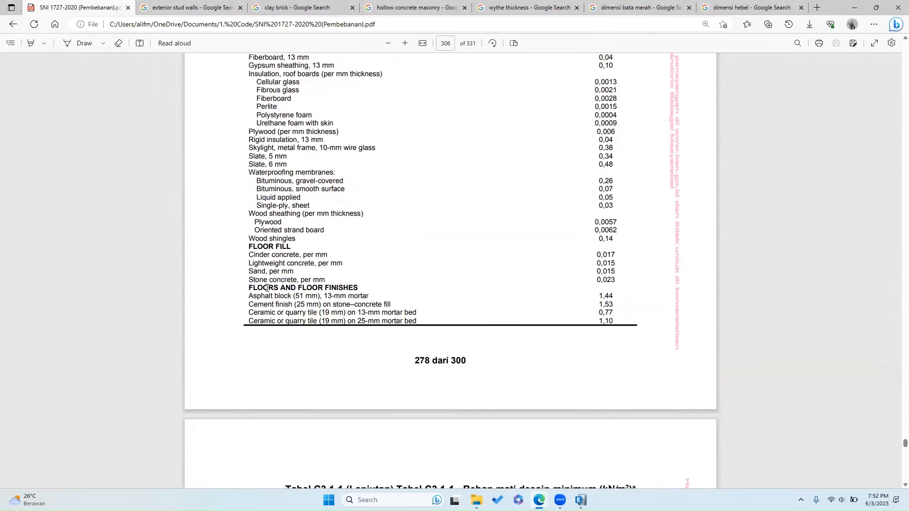
{"action": "scroll", "coordinate": [353, 284], "scroll_direction": "down", "scroll_amount": 8}
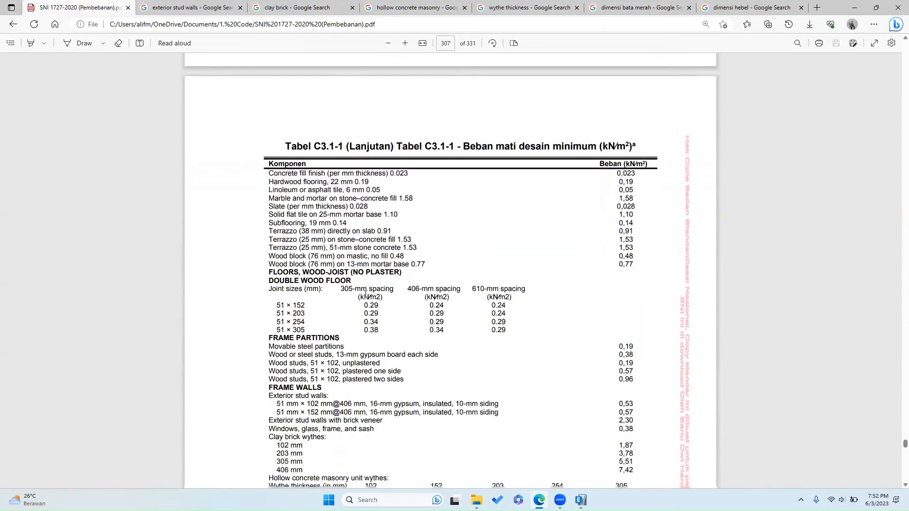
- Find the FRAME WALLS section in the continued Tabel C3.1-1 and mark out its heading
{"action": "scroll", "coordinate": [366, 295], "scroll_direction": "down", "scroll_amount": 4}
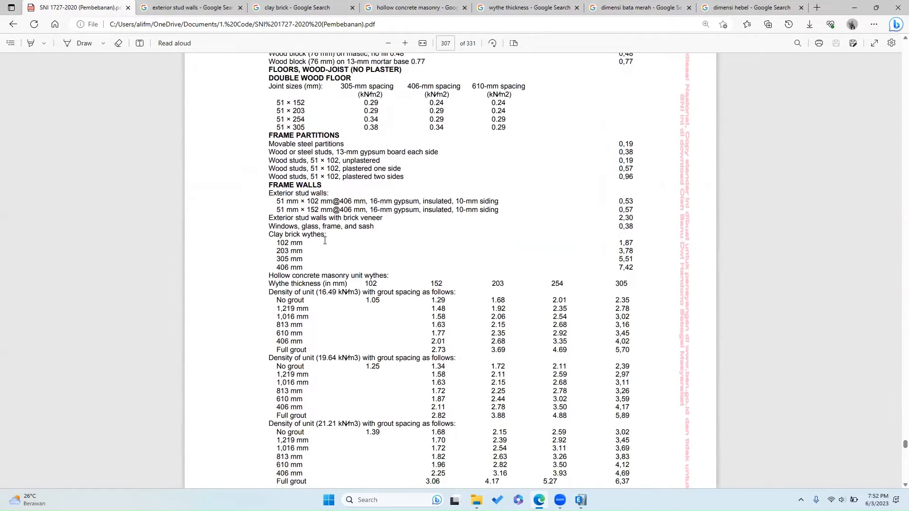
{"action": "scroll", "coordinate": [324, 241], "scroll_direction": "down", "scroll_amount": 2}
{"action": "left_click_drag", "start_coordinate": [268, 116], "coordinate": [323, 118]}
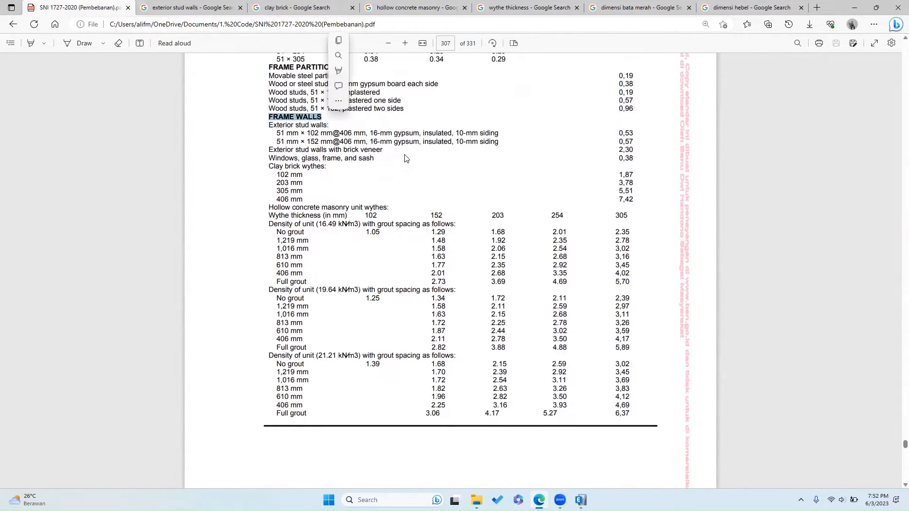
{"action": "scroll", "coordinate": [384, 200], "scroll_direction": "up", "scroll_amount": 2}
{"action": "left_click", "coordinate": [384, 200]}
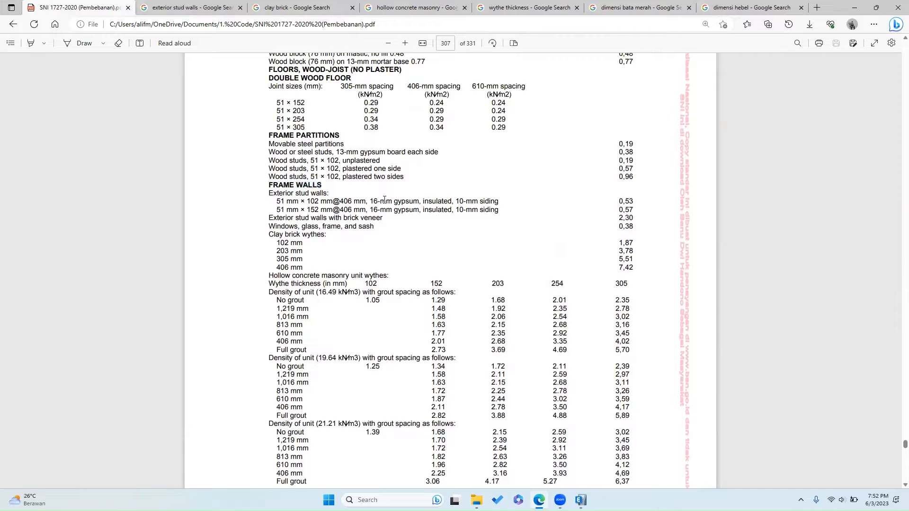
- Mark out the exterior stud wall entries and view the image search results for exterior stud walls
{"action": "left_click_drag", "start_coordinate": [268, 195], "coordinate": [329, 194]}
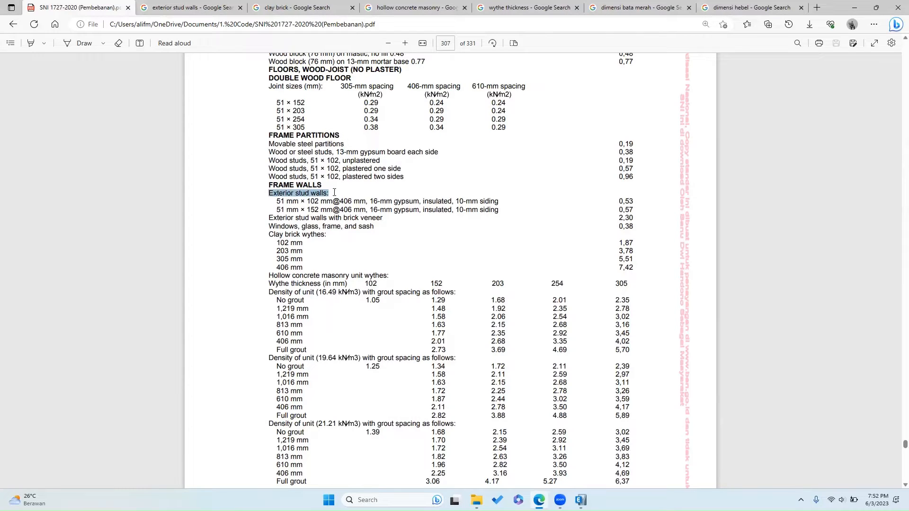
{"action": "left_click_drag", "start_coordinate": [268, 194], "coordinate": [324, 194]}
{"action": "double_click", "coordinate": [269, 218]}
{"action": "left_click", "coordinate": [373, 219]}
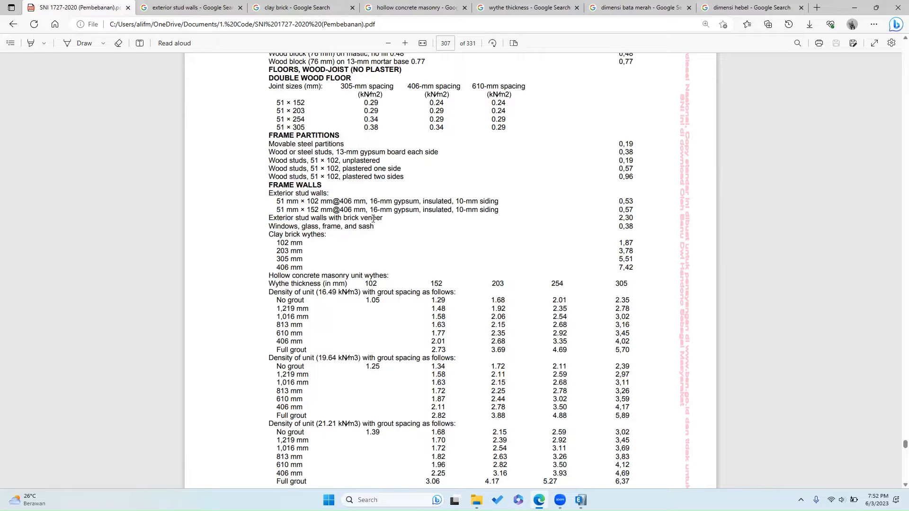
{"action": "left_click_drag", "start_coordinate": [373, 219], "coordinate": [268, 218]}
{"action": "left_click", "coordinate": [190, 7]}
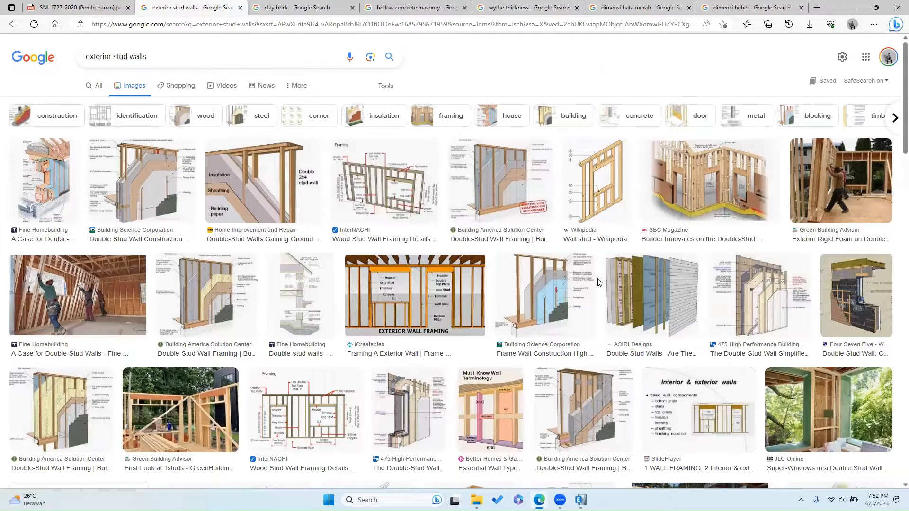
- Return to the SNI 1727-2020 PDF and examine the exterior stud wall sizes and their dead loads
{"action": "left_click", "coordinate": [84, 9]}
{"action": "scroll", "coordinate": [625, 152], "scroll_direction": "up", "scroll_amount": 4}
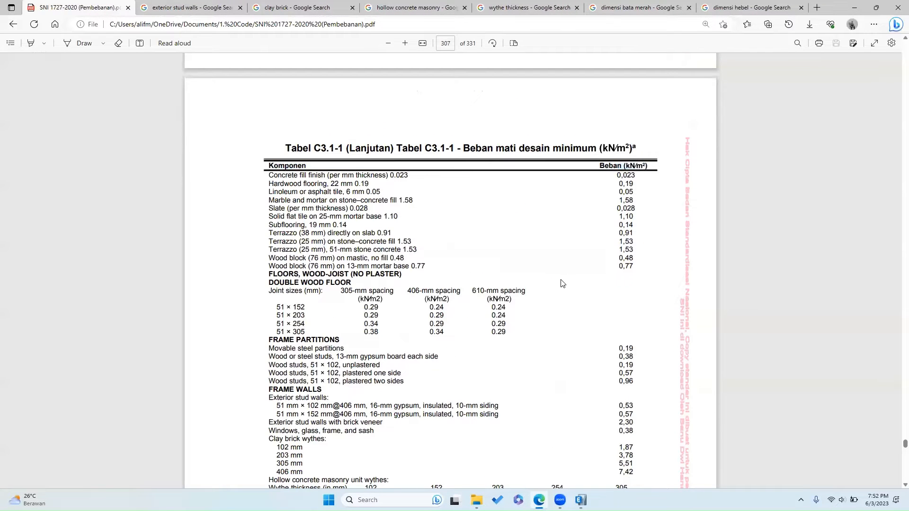
{"action": "scroll", "coordinate": [451, 338], "scroll_direction": "down", "scroll_amount": 4}
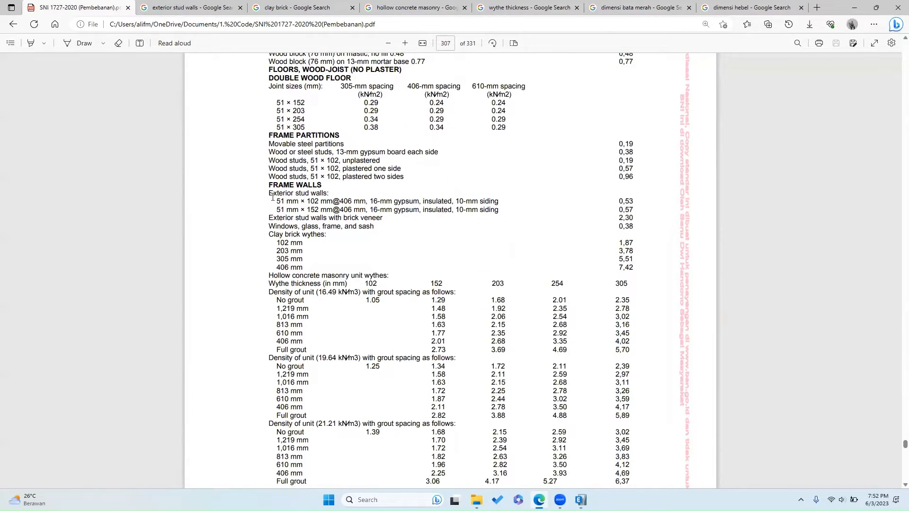
{"action": "left_click_drag", "start_coordinate": [275, 201], "coordinate": [433, 201]}
{"action": "left_click", "coordinate": [325, 207]}
{"action": "left_click_drag", "start_coordinate": [307, 201], "coordinate": [329, 210]}
{"action": "left_click", "coordinate": [633, 221]}
{"action": "left_click_drag", "start_coordinate": [618, 201], "coordinate": [640, 215]}
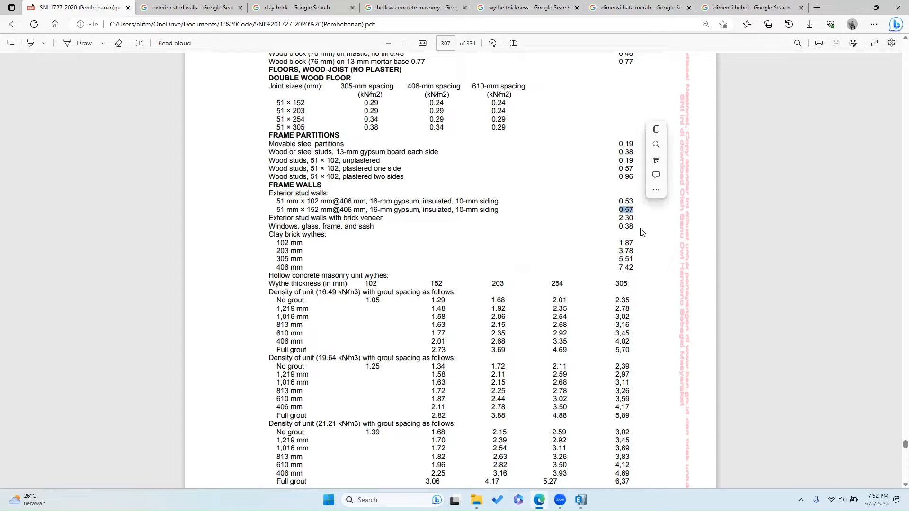
{"action": "left_click", "coordinate": [637, 225]}
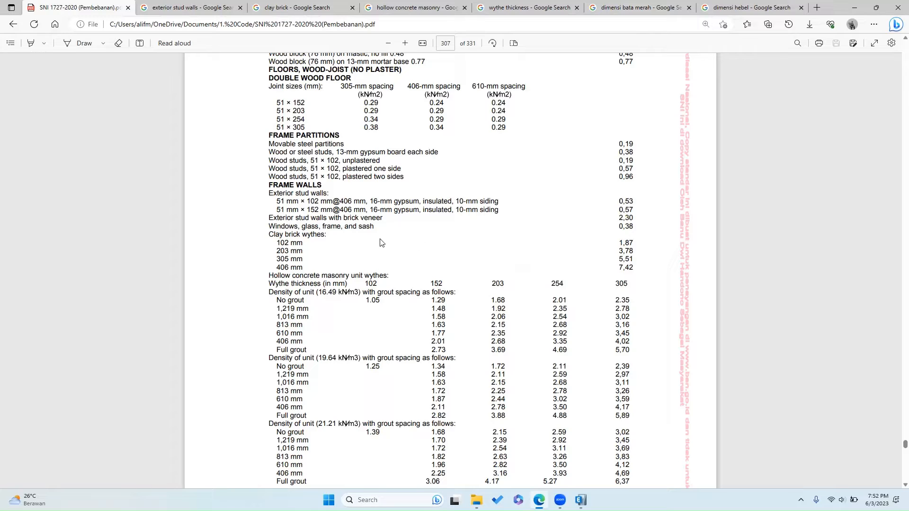
- Mark out the "Windows, glass, frame, and sash" entry and its load, and check the table's load unit
{"action": "left_click_drag", "start_coordinate": [288, 224], "coordinate": [375, 227]}
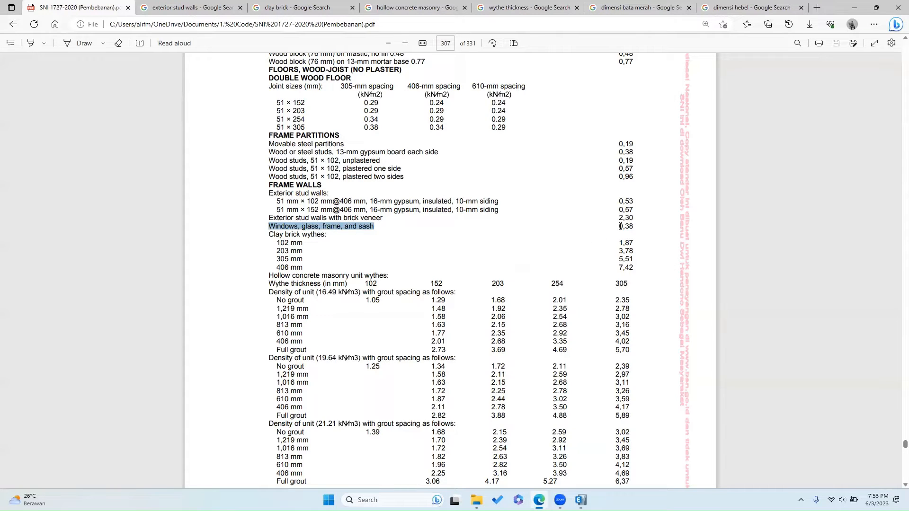
{"action": "left_click_drag", "start_coordinate": [619, 227], "coordinate": [634, 227]}
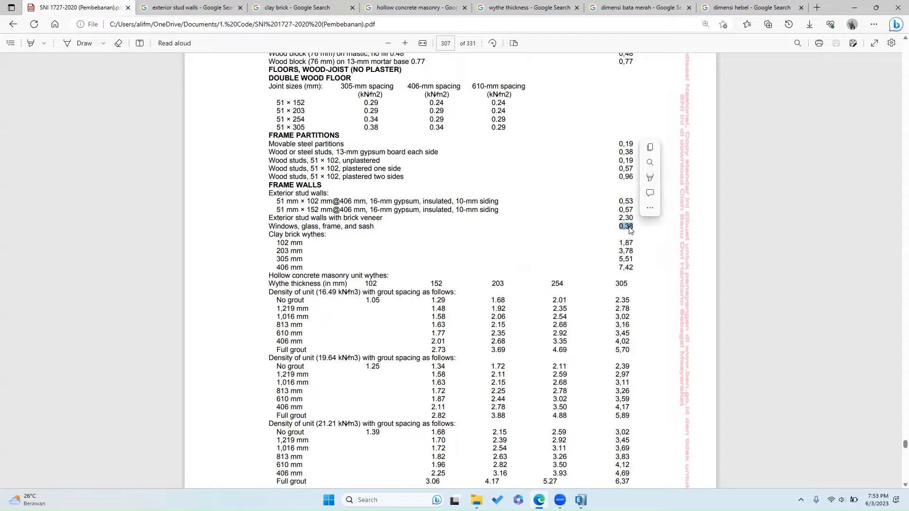
{"action": "left_click", "coordinate": [629, 230]}
{"action": "scroll", "coordinate": [622, 225], "scroll_direction": "up", "scroll_amount": 5}
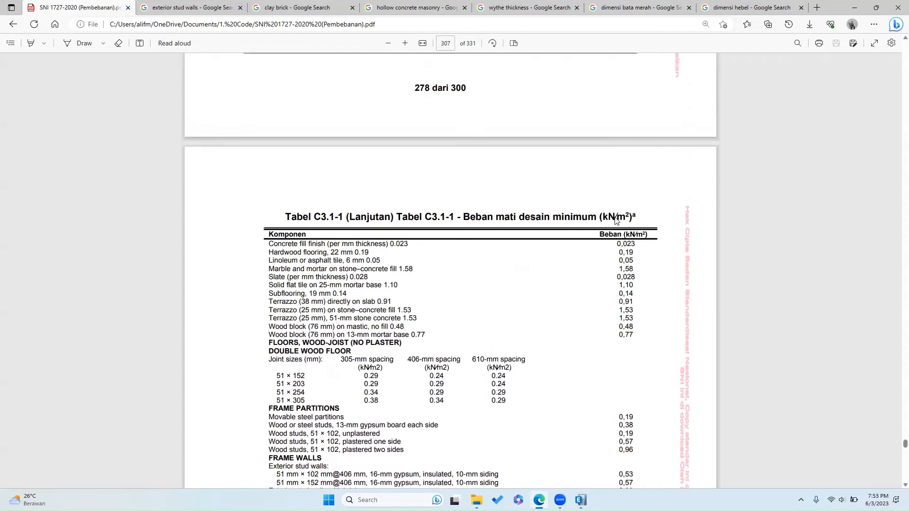
{"action": "scroll", "coordinate": [626, 230], "scroll_direction": "down", "scroll_amount": 3}
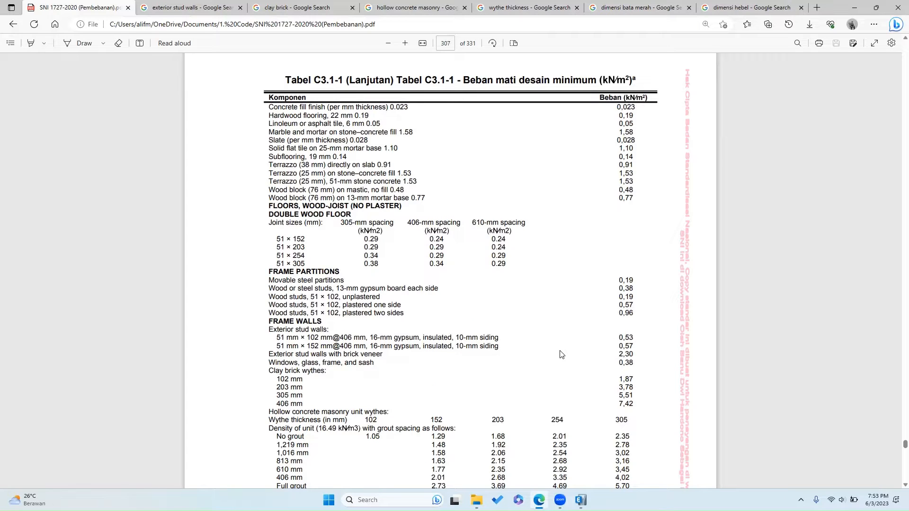
- Mark out the clay brick wythes entry and view the image search results for clay brick
{"action": "scroll", "coordinate": [558, 349], "scroll_direction": "down", "scroll_amount": 2}
{"action": "scroll", "coordinate": [545, 345], "scroll_direction": "down", "scroll_amount": 2}
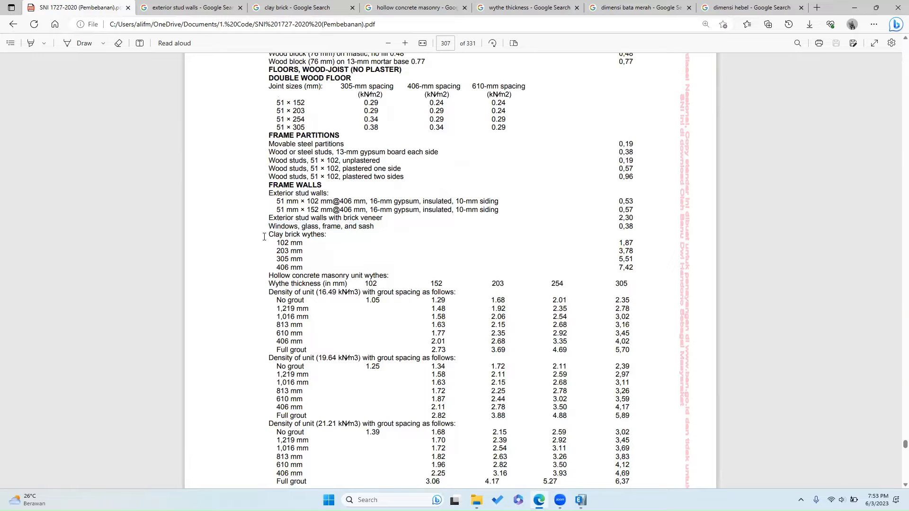
{"action": "left_click_drag", "start_coordinate": [268, 236], "coordinate": [300, 235]}
{"action": "left_click", "coordinate": [315, 240]}
{"action": "left_click", "coordinate": [297, 7]}
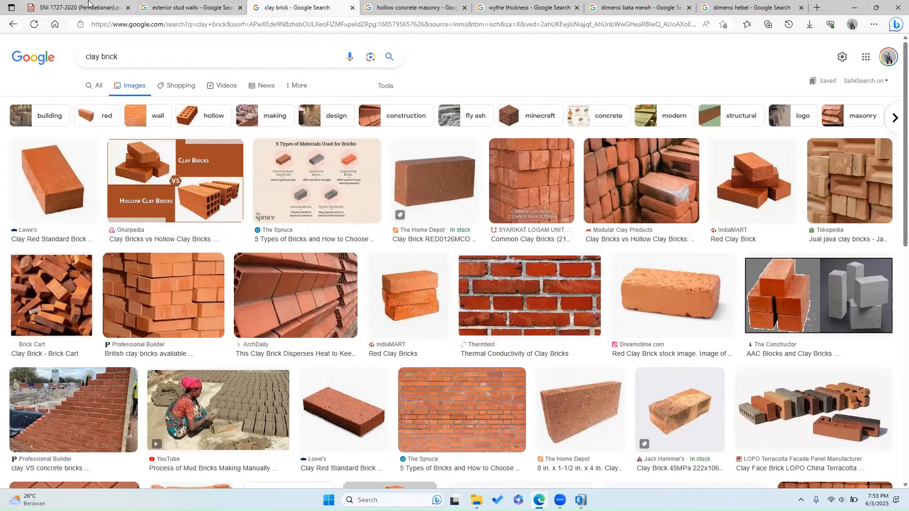
- Return to the SNI PDF and examine the 102 mm thickness and load under clay brick wythes
{"action": "key", "text": "ctrl+1"}
{"action": "left_click_drag", "start_coordinate": [277, 235], "coordinate": [327, 236]}
{"action": "left_click", "coordinate": [317, 240]}
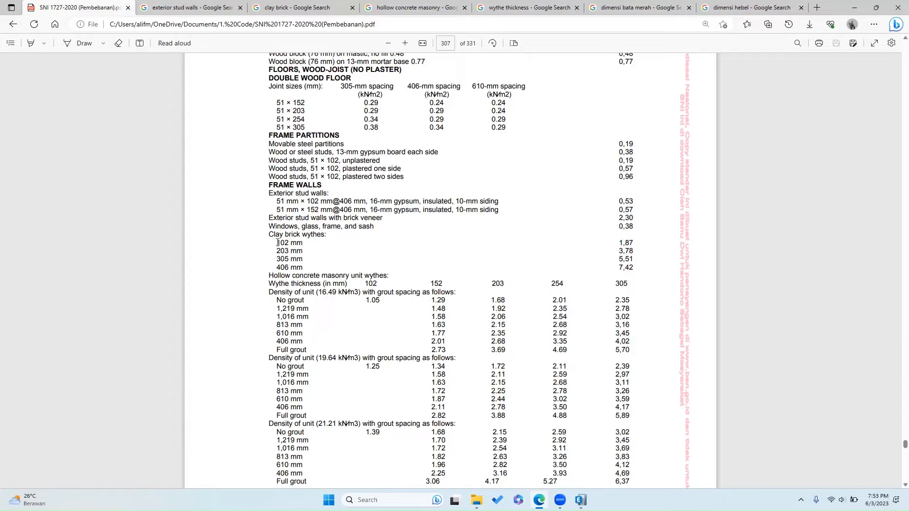
{"action": "left_click_drag", "start_coordinate": [277, 243], "coordinate": [303, 243]}
{"action": "left_click_drag", "start_coordinate": [620, 243], "coordinate": [633, 243]}
{"action": "left_click", "coordinate": [277, 251]}
{"action": "mouse_move", "coordinate": [286, 243]}
{"action": "left_mouse_down"}
{"action": "mouse_move", "coordinate": [277, 243]}
{"action": "mouse_move", "coordinate": [288, 243]}
{"action": "left_mouse_up"}
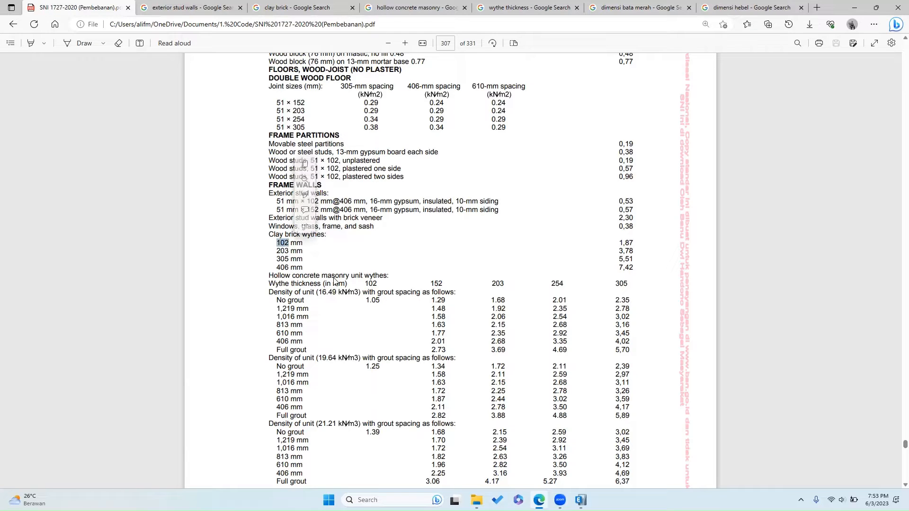
- Mark out the 203 mm clay brick thickness and the loads for all clay brick wythes
{"action": "left_click", "coordinate": [278, 249]}
{"action": "left_click_drag", "start_coordinate": [277, 251], "coordinate": [299, 252]}
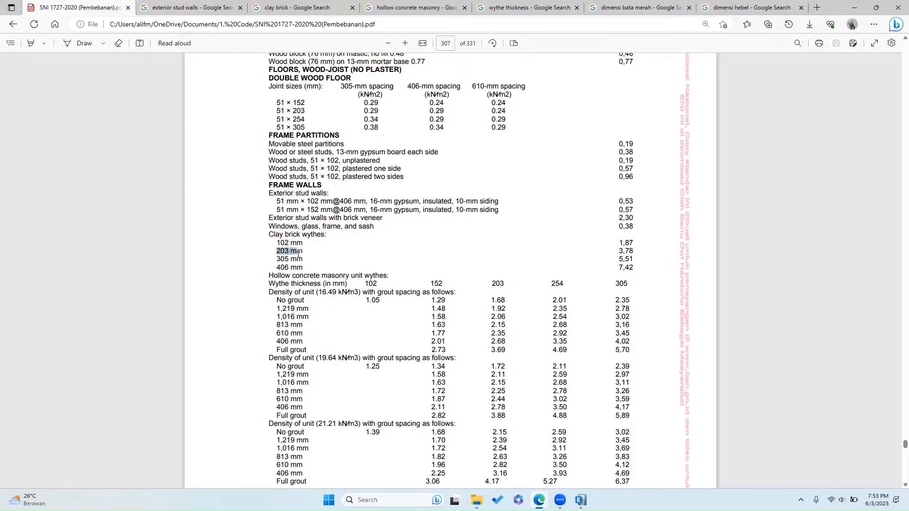
{"action": "left_click", "coordinate": [298, 252]}
{"action": "left_click_drag", "start_coordinate": [270, 235], "coordinate": [631, 266]}
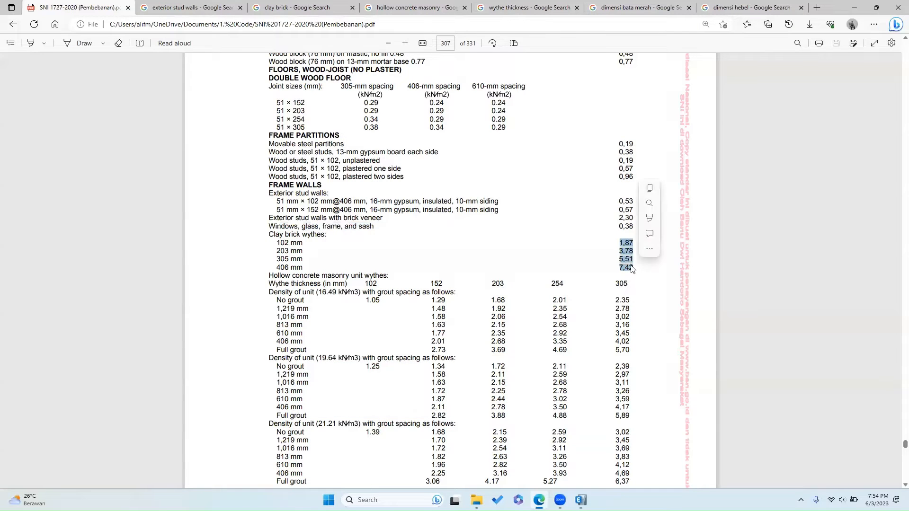
{"action": "left_click", "coordinate": [630, 260]}
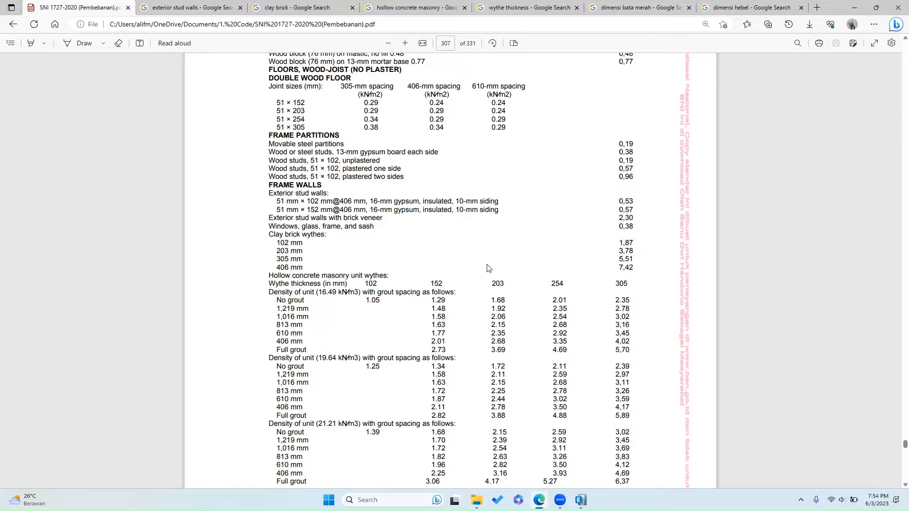
- Mark out the hollow concrete masonry entry, view its image search results, and return to the SNI PDF
{"action": "left_click_drag", "start_coordinate": [299, 271], "coordinate": [350, 274]}
{"action": "left_click", "coordinate": [350, 273]}
{"action": "left_click", "coordinate": [400, 6]}
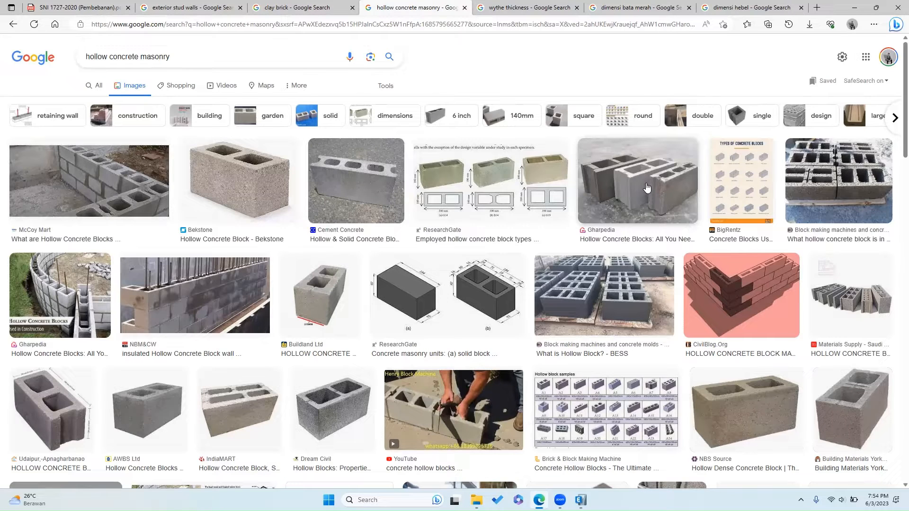
{"action": "left_click", "coordinate": [85, 8]}
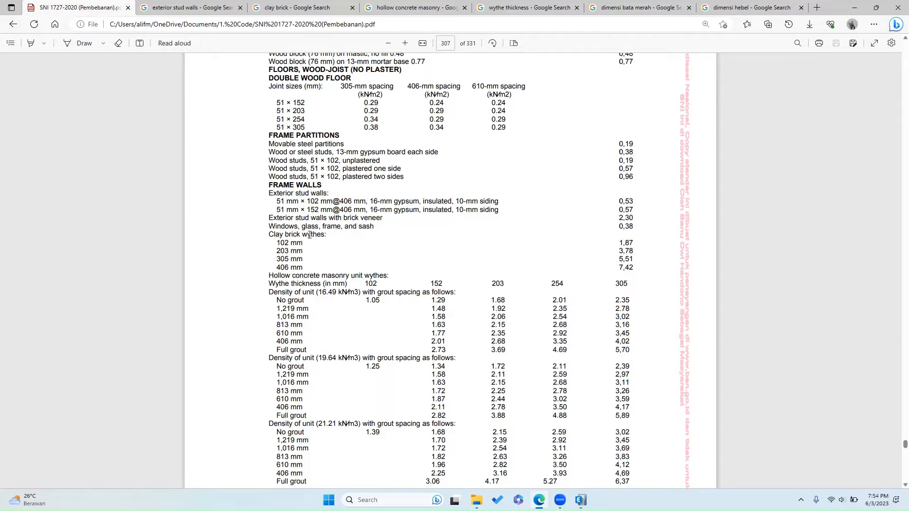
- Examine the wythe thickness values and the first unit density heading for hollow concrete masonry
{"action": "left_click_drag", "start_coordinate": [370, 283], "coordinate": [625, 282]}
{"action": "left_click", "coordinate": [635, 284]}
{"action": "left_click_drag", "start_coordinate": [325, 294], "coordinate": [446, 294]}
{"action": "left_click", "coordinate": [446, 293]}
- Look up the hollow concrete masonry load for 813 mm grout spacing and 152 mm wythe thickness
{"action": "left_click_drag", "start_coordinate": [268, 276], "coordinate": [359, 290]}
{"action": "left_click_drag", "start_coordinate": [276, 300], "coordinate": [308, 300]}
{"action": "left_click", "coordinate": [275, 309]}
{"action": "left_click_drag", "start_coordinate": [276, 317], "coordinate": [302, 325]}
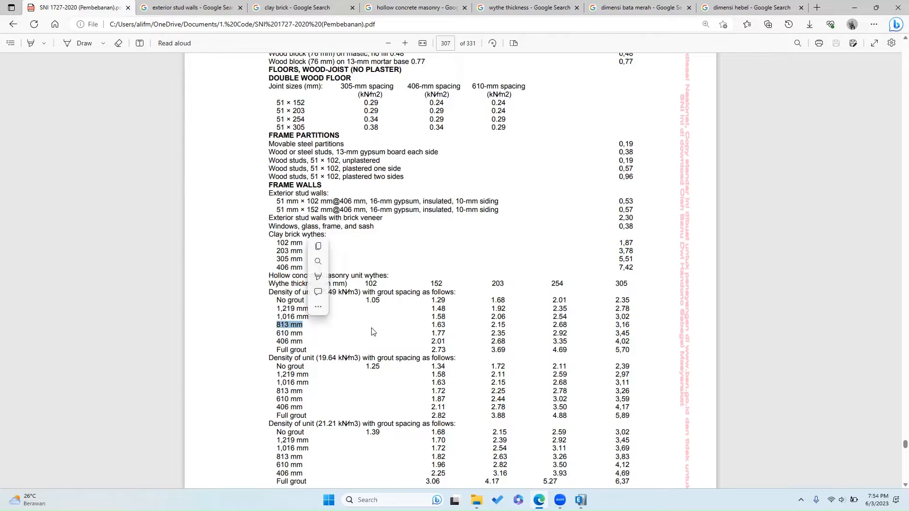
{"action": "left_click_drag", "start_coordinate": [432, 324], "coordinate": [447, 325]}
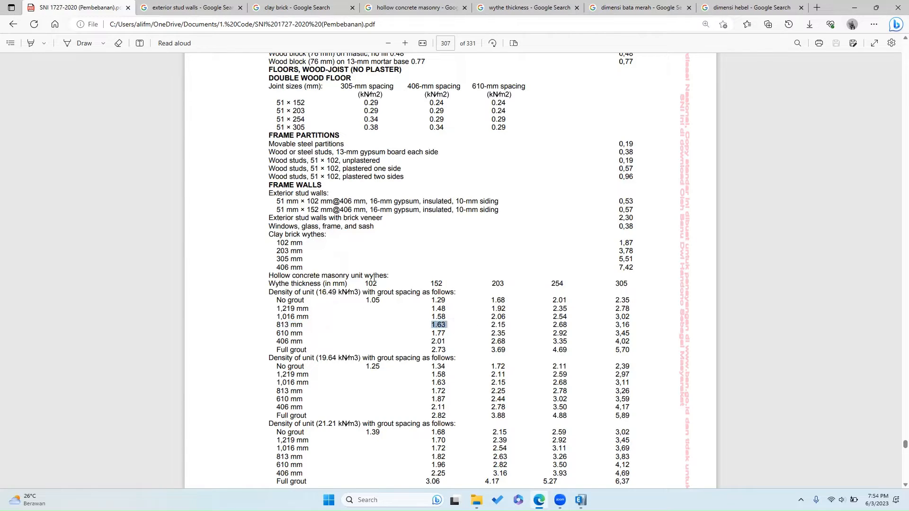
{"action": "left_click_drag", "start_coordinate": [431, 284], "coordinate": [443, 284]}
{"action": "left_click", "coordinate": [551, 360]}
- Draw a circle around the 152 wythe thickness and underline the 16.49 kN/m3 density heading
{"action": "left_click", "coordinate": [88, 44]}
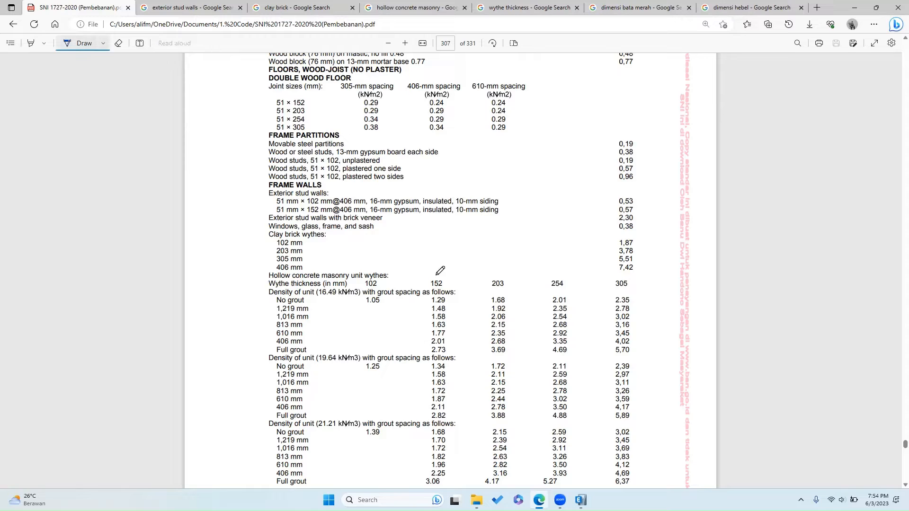
{"action": "mouse_move", "coordinate": [440, 271]}
{"action": "left_mouse_down"}
{"action": "mouse_move", "coordinate": [455, 290]}
{"action": "mouse_move", "coordinate": [440, 271]}
{"action": "left_mouse_up"}
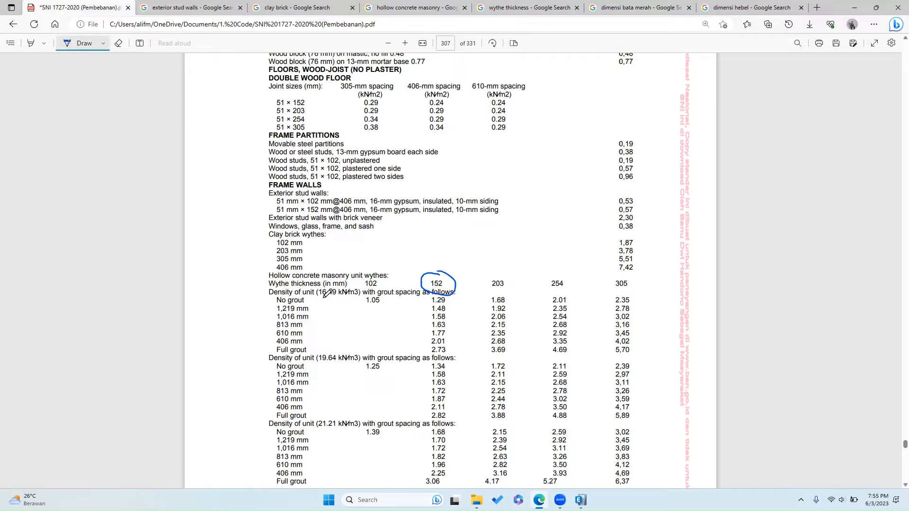
{"action": "left_click_drag", "start_coordinate": [319, 299], "coordinate": [365, 301]}
- Draw a bracket beside the grout spacing rows and a box around the load values for the 16.49 kN/m3 density
{"action": "left_click_drag", "start_coordinate": [273, 301], "coordinate": [276, 351]}
{"action": "mouse_move", "coordinate": [363, 297]}
{"action": "left_mouse_down"}
{"action": "mouse_move", "coordinate": [390, 354]}
{"action": "mouse_move", "coordinate": [561, 354]}
{"action": "mouse_move", "coordinate": [638, 314]}
{"action": "mouse_move", "coordinate": [507, 283]}
{"action": "mouse_move", "coordinate": [361, 294]}
{"action": "left_mouse_up"}
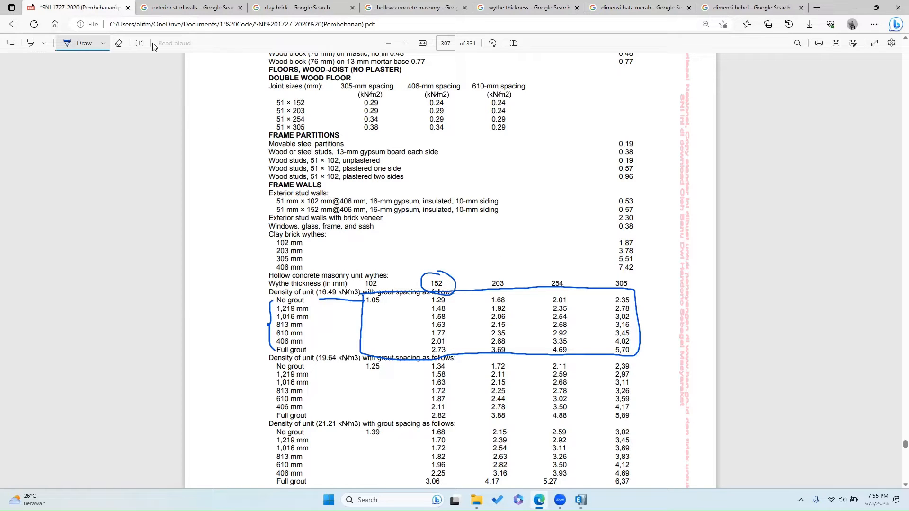
- Leave drawing mode and compare the clay brick wythe thickness rows with the Wikipedia wythe image
{"action": "left_click", "coordinate": [74, 48]}
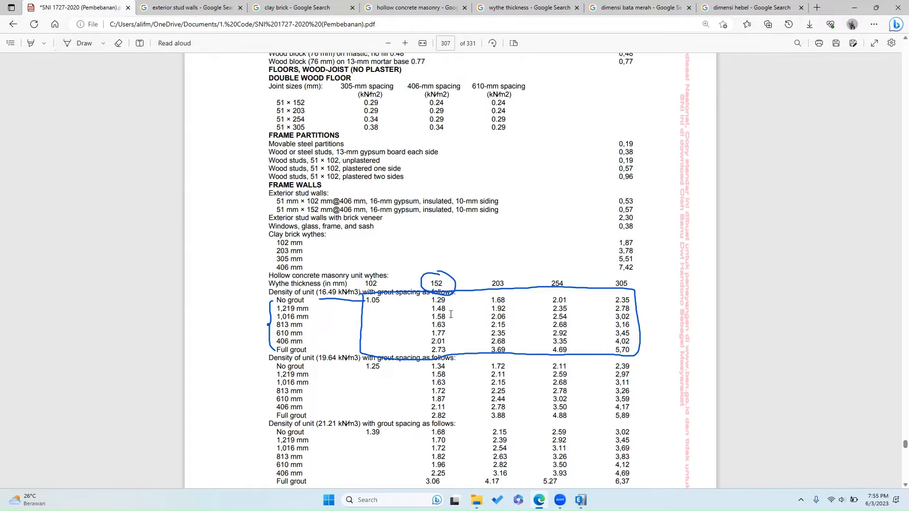
{"action": "left_click_drag", "start_coordinate": [304, 237], "coordinate": [325, 237]}
{"action": "left_click", "coordinate": [483, 236]}
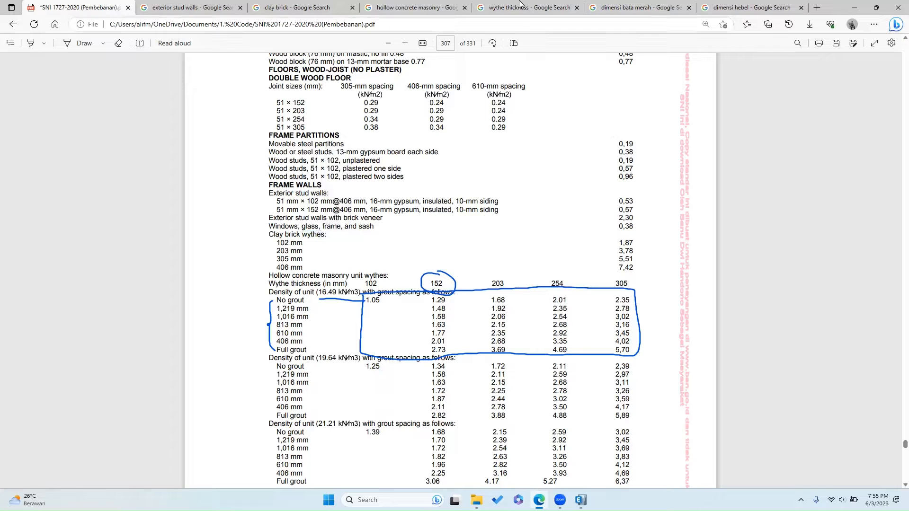
{"action": "left_click", "coordinate": [524, 6]}
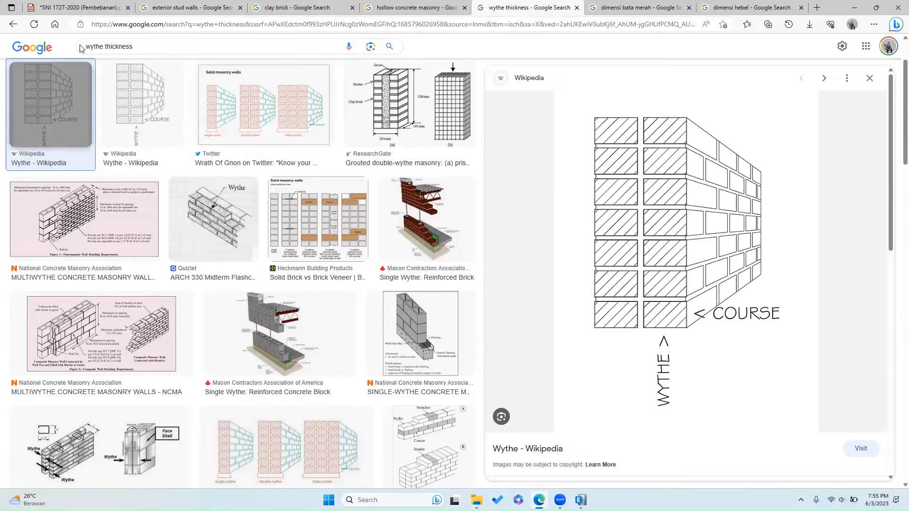
{"action": "left_click", "coordinate": [81, 8]}
{"action": "left_click_drag", "start_coordinate": [270, 235], "coordinate": [321, 235]}
{"action": "left_click", "coordinate": [292, 242]}
{"action": "triple_click", "coordinate": [281, 242]}
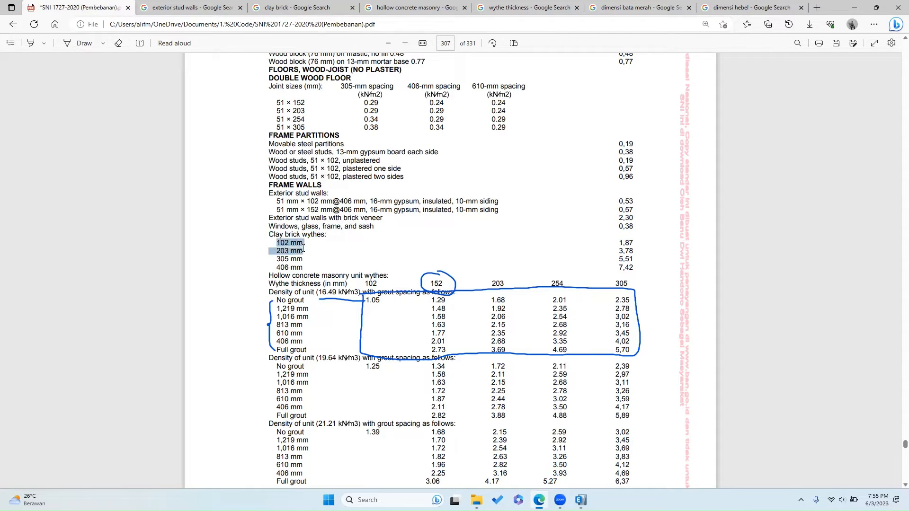
{"action": "left_click", "coordinate": [281, 245]}
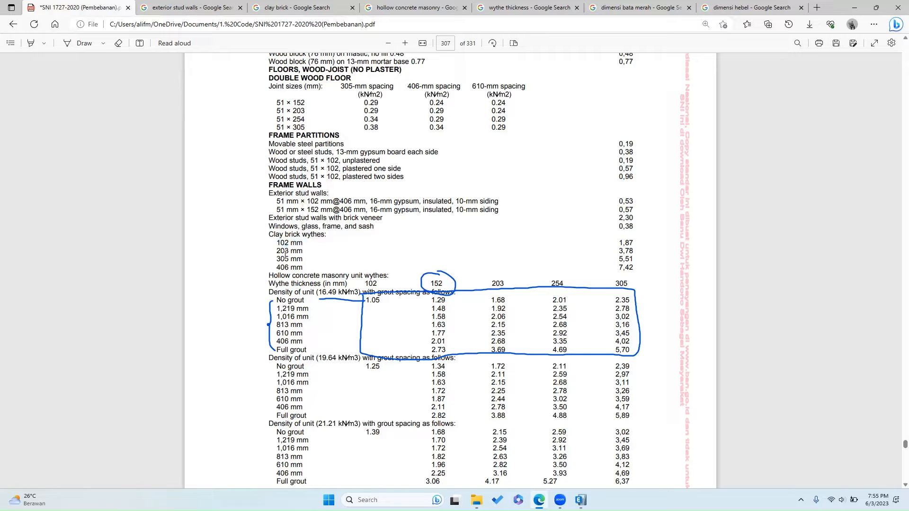
- Compare the red brick dimension image from Berita 99.co with the 102 mm clay brick wythe row
{"action": "left_click", "coordinate": [660, 4]}
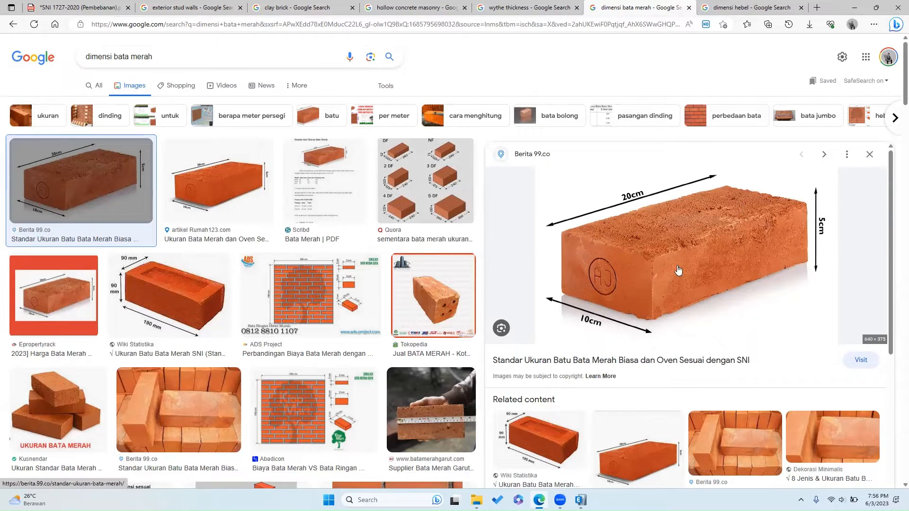
{"action": "left_click", "coordinate": [76, 7]}
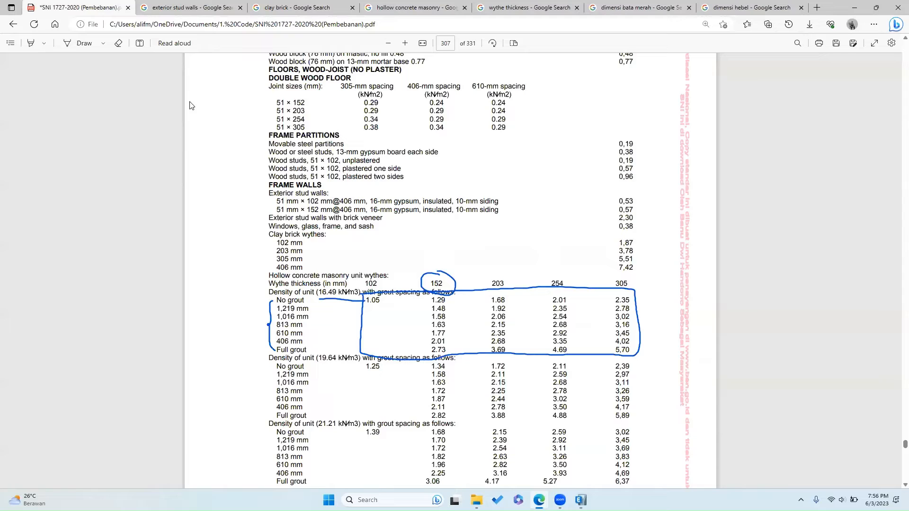
{"action": "mouse_move", "coordinate": [285, 268]}
{"action": "left_mouse_down"}
{"action": "mouse_move", "coordinate": [276, 268]}
{"action": "mouse_move", "coordinate": [286, 243]}
{"action": "mouse_move", "coordinate": [278, 251]}
{"action": "mouse_move", "coordinate": [290, 252]}
{"action": "mouse_move", "coordinate": [288, 269]}
{"action": "left_mouse_up"}
{"action": "left_click", "coordinate": [298, 261]}
{"action": "double_click", "coordinate": [285, 243]}
{"action": "mouse_move", "coordinate": [314, 244]}
{"action": "left_mouse_down"}
{"action": "mouse_move", "coordinate": [336, 254]}
{"action": "mouse_move", "coordinate": [300, 243]}
{"action": "left_mouse_up"}
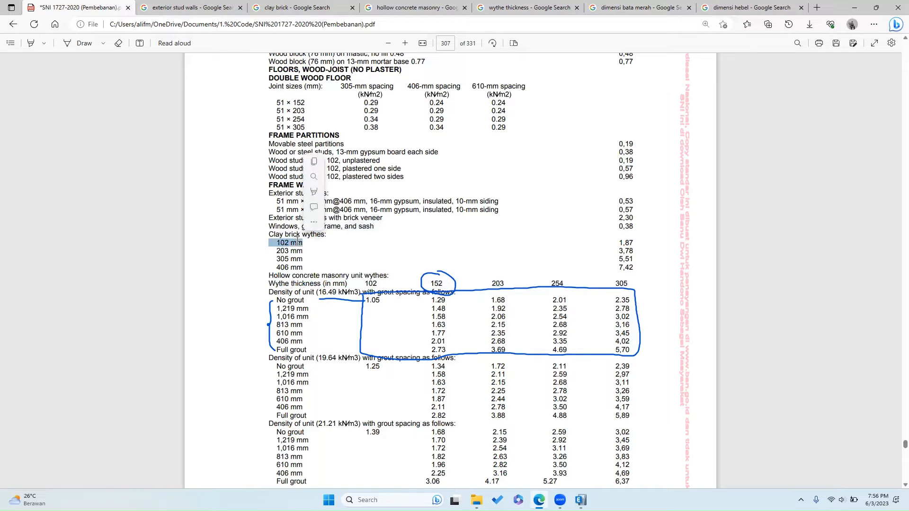
{"action": "left_click", "coordinate": [318, 247]}
- Browse the dimensi bata merah images and open the PerpusTeknik.com picture of an exposed brick wall
{"action": "left_click", "coordinate": [619, 7]}
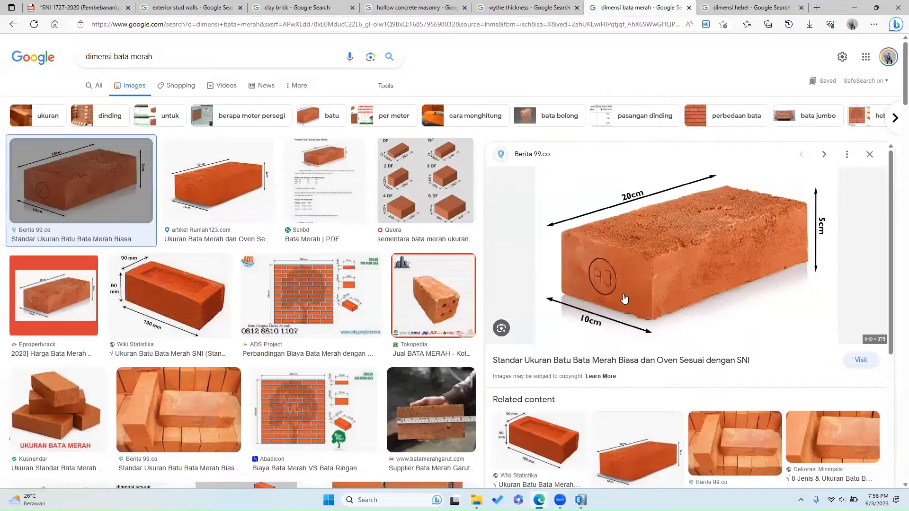
{"action": "scroll", "coordinate": [645, 247], "scroll_direction": "down", "scroll_amount": 2}
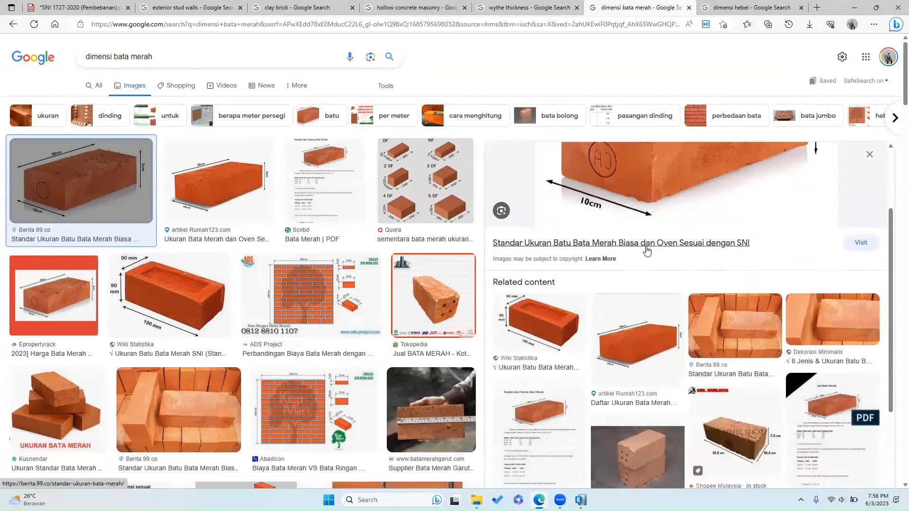
{"action": "scroll", "coordinate": [645, 247], "scroll_direction": "up", "scroll_amount": 2}
{"action": "scroll", "coordinate": [357, 308], "scroll_direction": "down", "scroll_amount": 3}
{"action": "scroll", "coordinate": [357, 282], "scroll_direction": "down", "scroll_amount": 5}
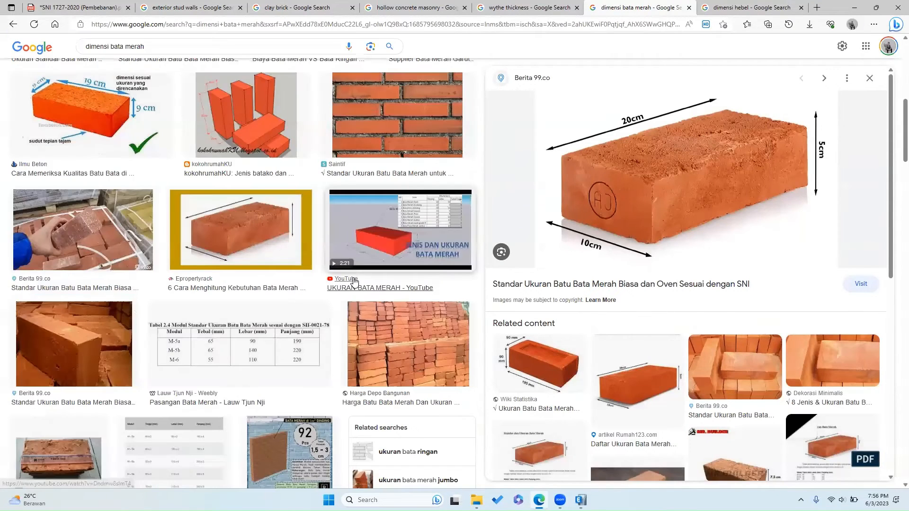
{"action": "scroll", "coordinate": [351, 279], "scroll_direction": "down", "scroll_amount": 5}
{"action": "scroll", "coordinate": [345, 279], "scroll_direction": "down", "scroll_amount": 7}
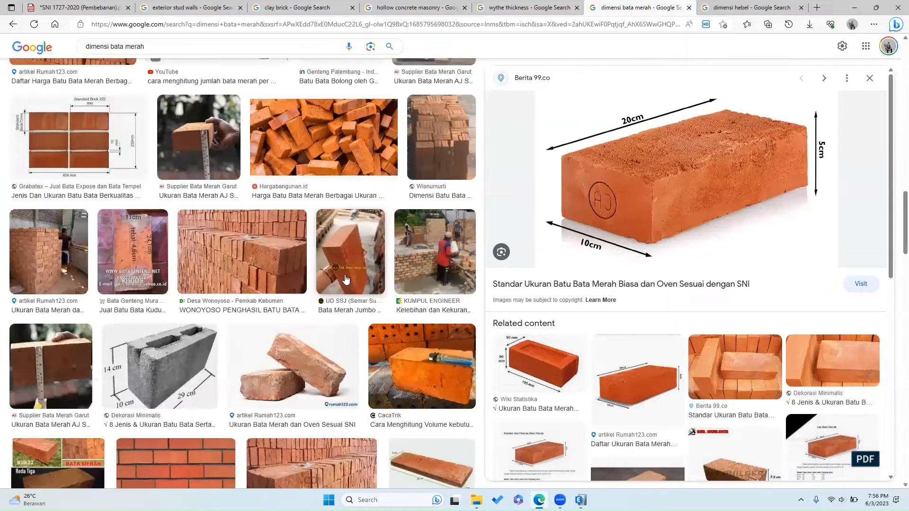
{"action": "scroll", "coordinate": [227, 282], "scroll_direction": "down", "scroll_amount": 4}
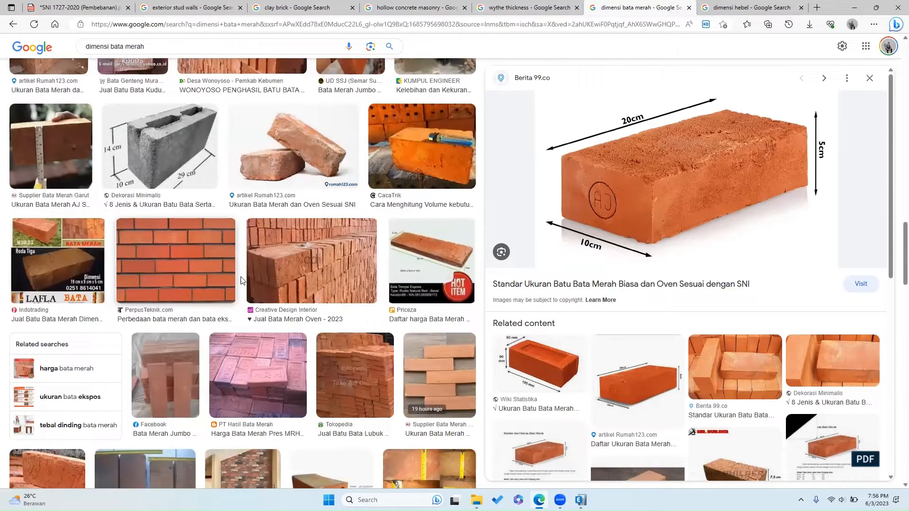
{"action": "left_click", "coordinate": [187, 280]}
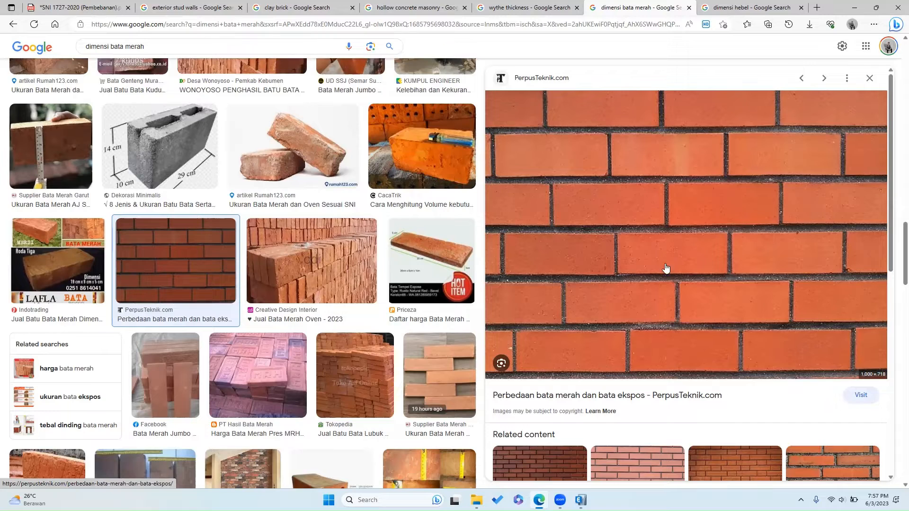
- View the Arafuru picture of a brick wall corner among the dimensi bata merah images
{"action": "scroll", "coordinate": [349, 290], "scroll_direction": "down", "scroll_amount": 3}
{"action": "scroll", "coordinate": [338, 285], "scroll_direction": "down", "scroll_amount": 6}
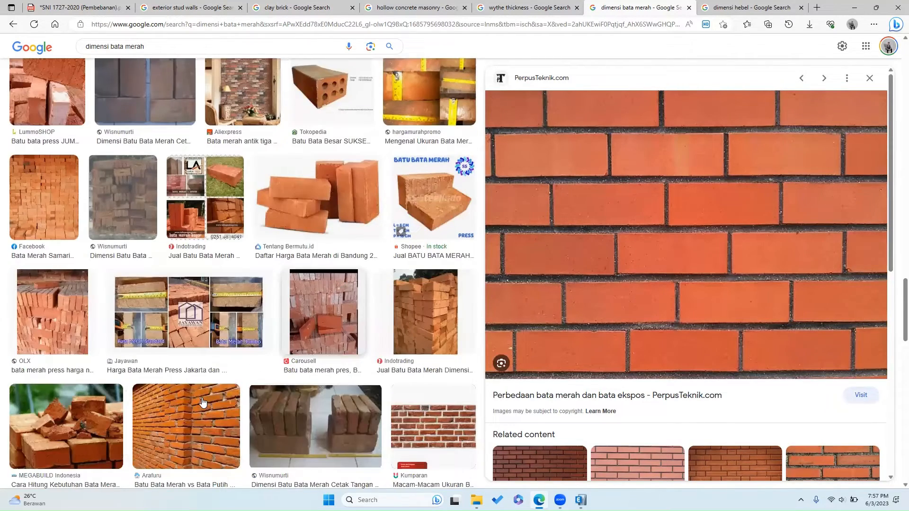
{"action": "left_click", "coordinate": [202, 402]}
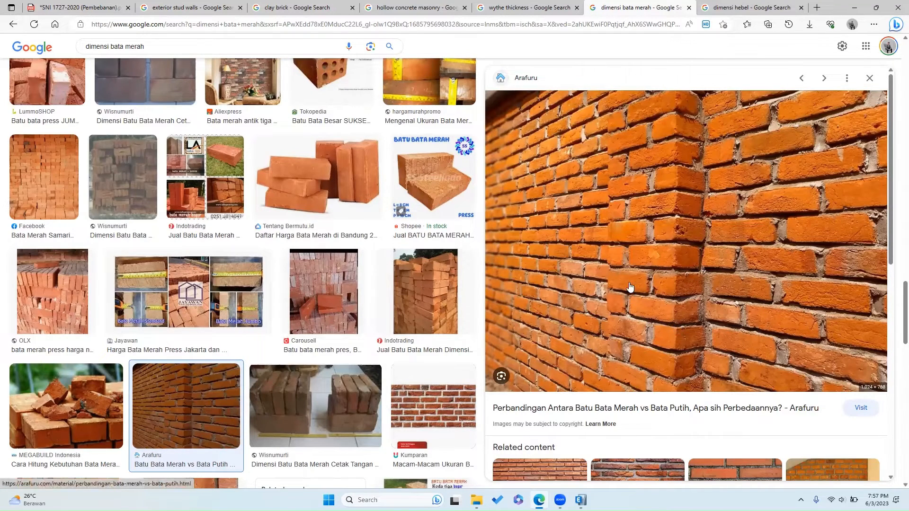
{"action": "scroll", "coordinate": [331, 336], "scroll_direction": "down", "scroll_amount": 5}
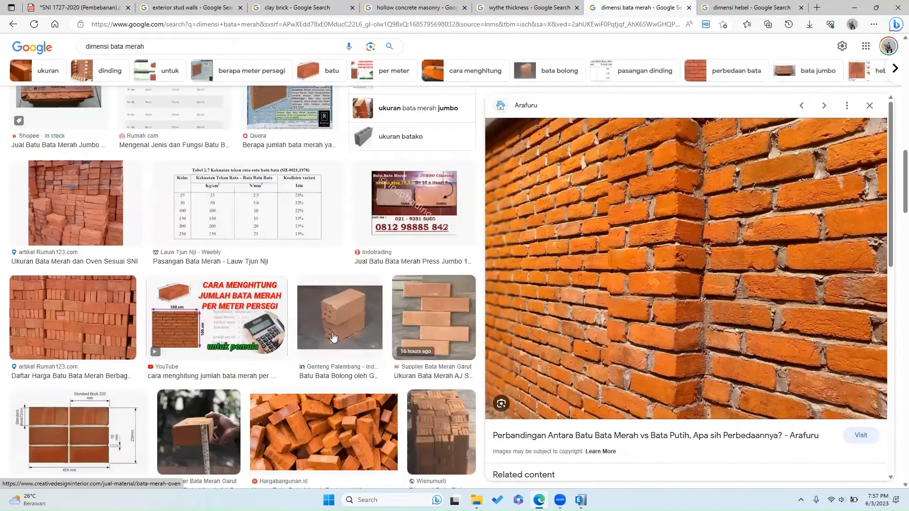
{"action": "scroll", "coordinate": [333, 336], "scroll_direction": "up", "scroll_amount": 10}
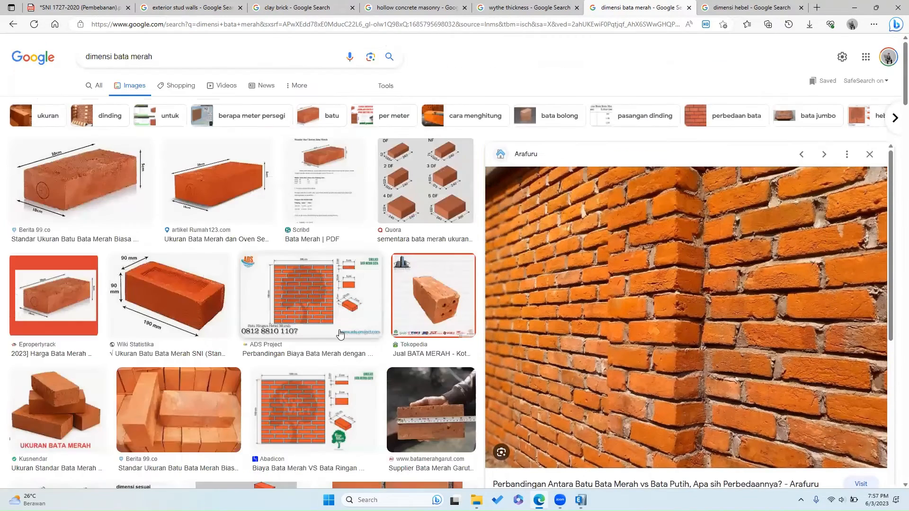
- Look up the load value for the 102 mm clay brick wythe in the table
{"action": "left_click", "coordinate": [100, 5]}
{"action": "left_click_drag", "start_coordinate": [631, 240], "coordinate": [634, 241]}
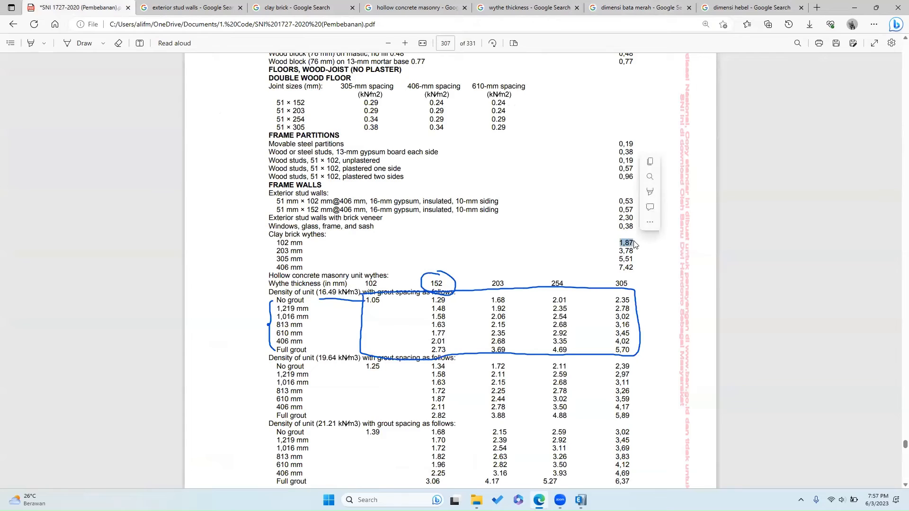
{"action": "left_click", "coordinate": [634, 242]}
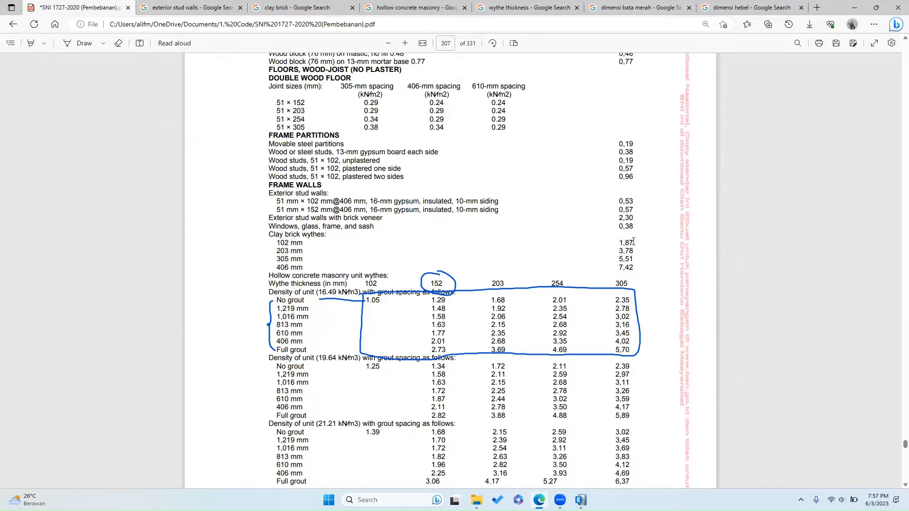
- Read the footnote under Tabel C3.1-1 about mortar being included and the load to add for plaster, checking it against the brick wall picture
{"action": "scroll", "coordinate": [534, 256], "scroll_direction": "down", "scroll_amount": 9}
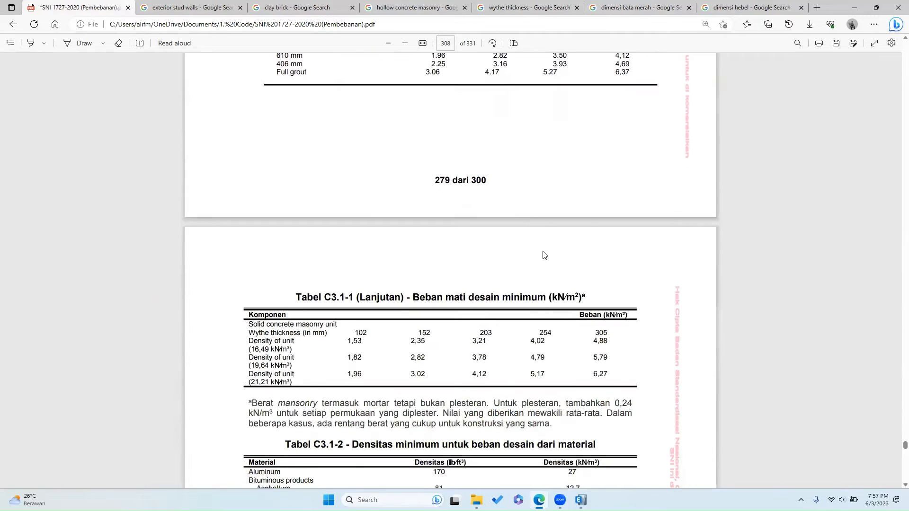
{"action": "left_click_drag", "start_coordinate": [248, 403], "coordinate": [447, 403]}
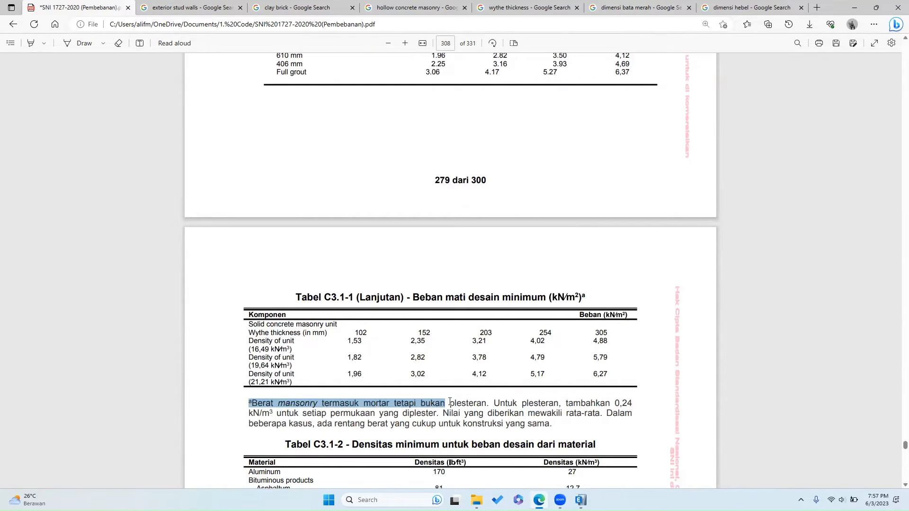
{"action": "left_click", "coordinate": [424, 406]}
{"action": "left_click", "coordinate": [637, 6]}
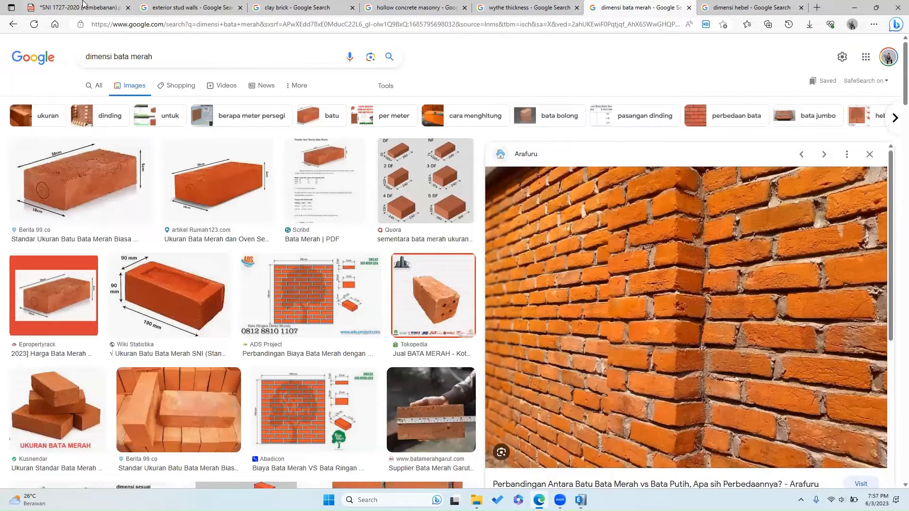
{"action": "key", "text": "ctrl+1"}
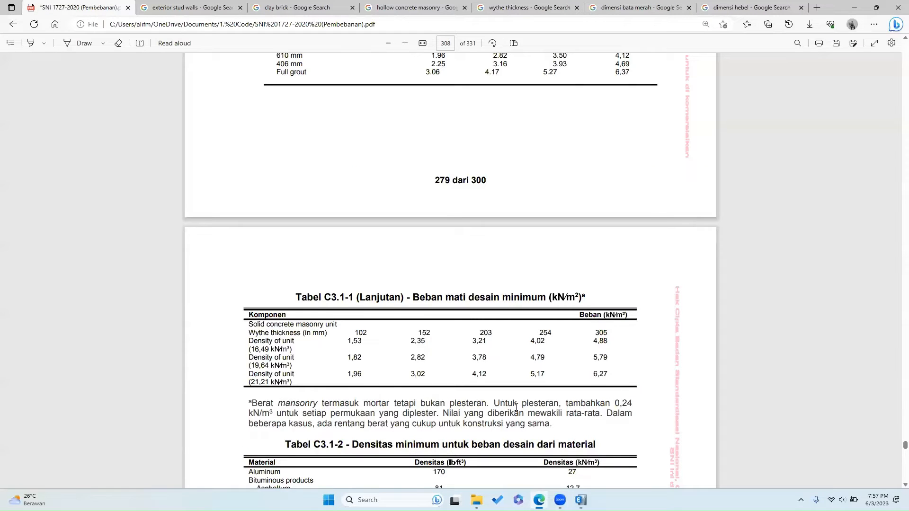
{"action": "left_click_drag", "start_coordinate": [395, 404], "coordinate": [490, 403]}
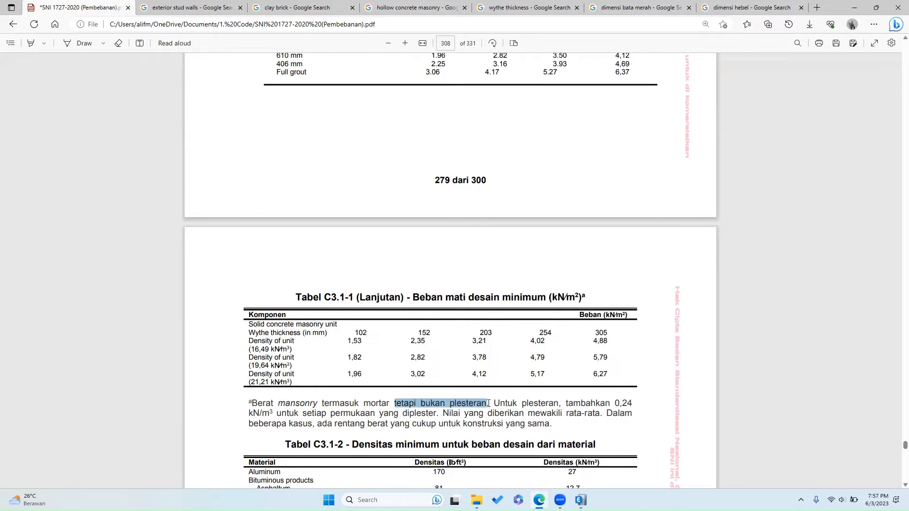
{"action": "left_click", "coordinate": [568, 404]}
{"action": "left_click_drag", "start_coordinate": [586, 403], "coordinate": [635, 405]}
{"action": "left_click", "coordinate": [460, 280]}
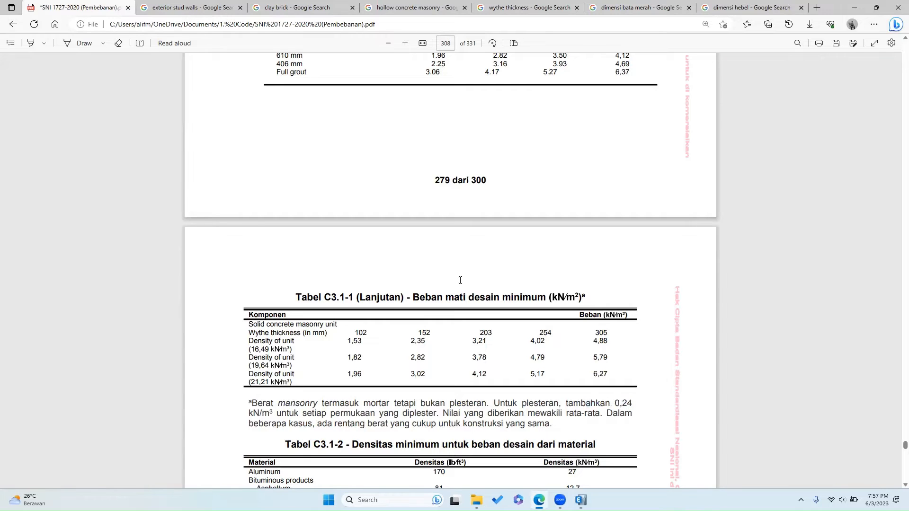
- Draw a box around the 1,87 load of the 102 mm clay brick wythe and an arrow leading from it
{"action": "left_click", "coordinate": [84, 43]}
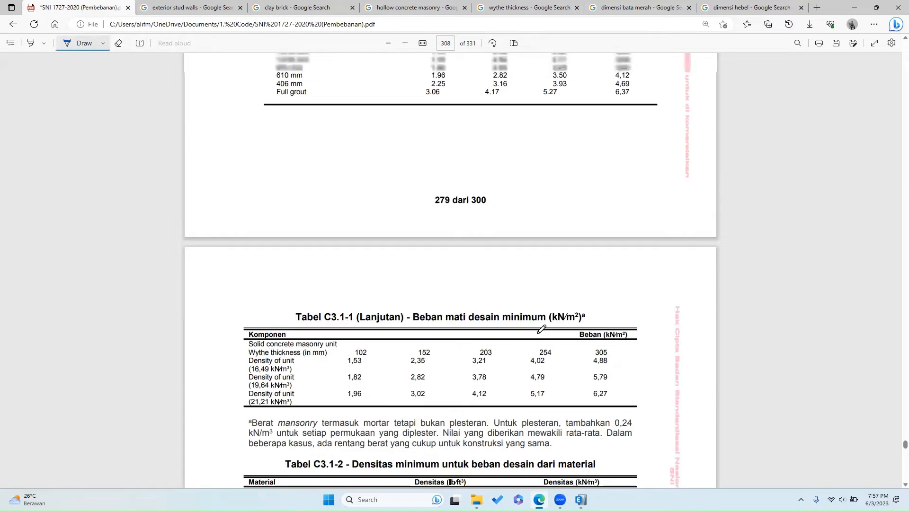
{"action": "scroll", "coordinate": [517, 349], "scroll_direction": "up", "scroll_amount": 10}
{"action": "mouse_move", "coordinate": [618, 305]}
{"action": "left_mouse_down"}
{"action": "mouse_move", "coordinate": [630, 317]}
{"action": "mouse_move", "coordinate": [632, 304]}
{"action": "mouse_move", "coordinate": [592, 308]}
{"action": "left_mouse_up"}
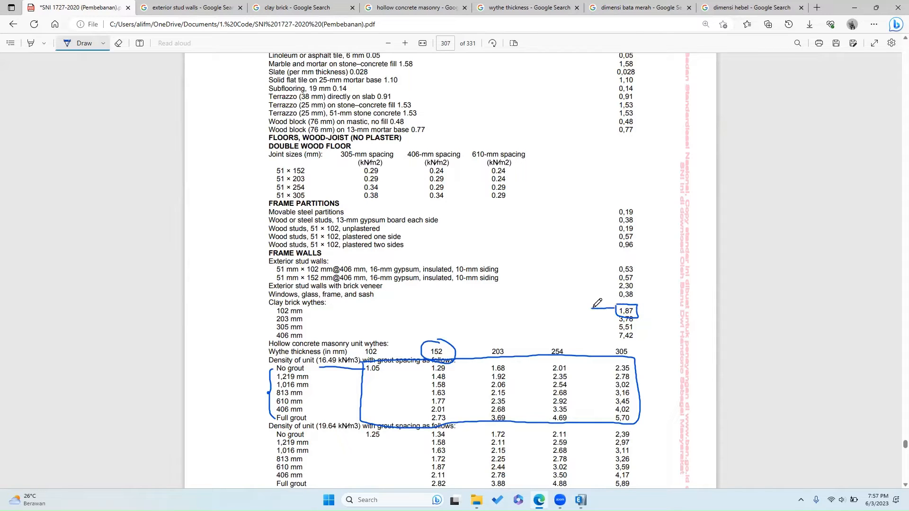
- Handwrite the sum 1,87 + 2 × 0,24 beside the boxed clay brick load, taking the plaster load from the footnote
{"action": "left_click_drag", "start_coordinate": [489, 304], "coordinate": [509, 317]}
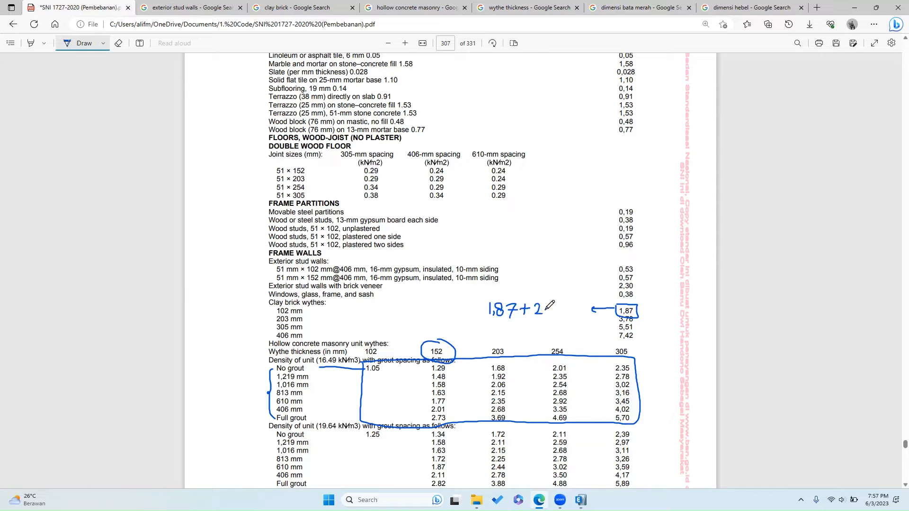
{"action": "scroll", "coordinate": [550, 305], "scroll_direction": "down", "scroll_amount": 10}
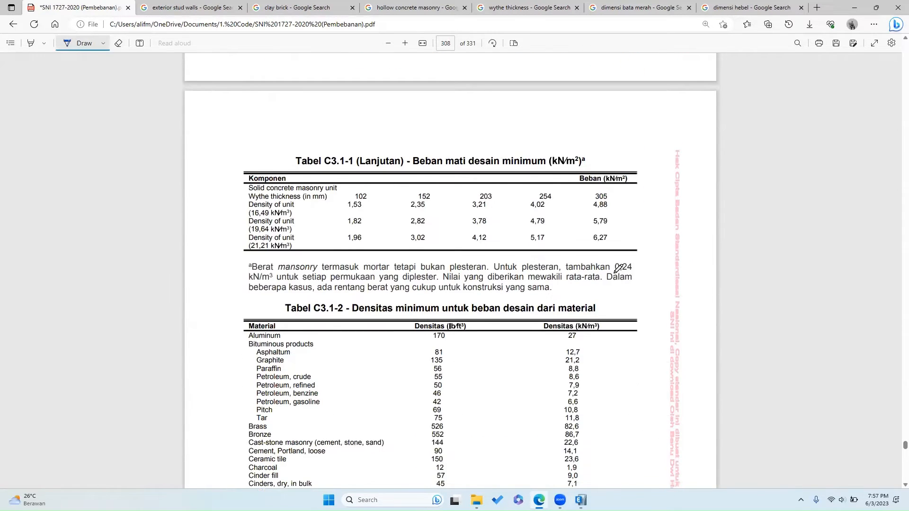
{"action": "scroll", "coordinate": [591, 290], "scroll_direction": "up", "scroll_amount": 10}
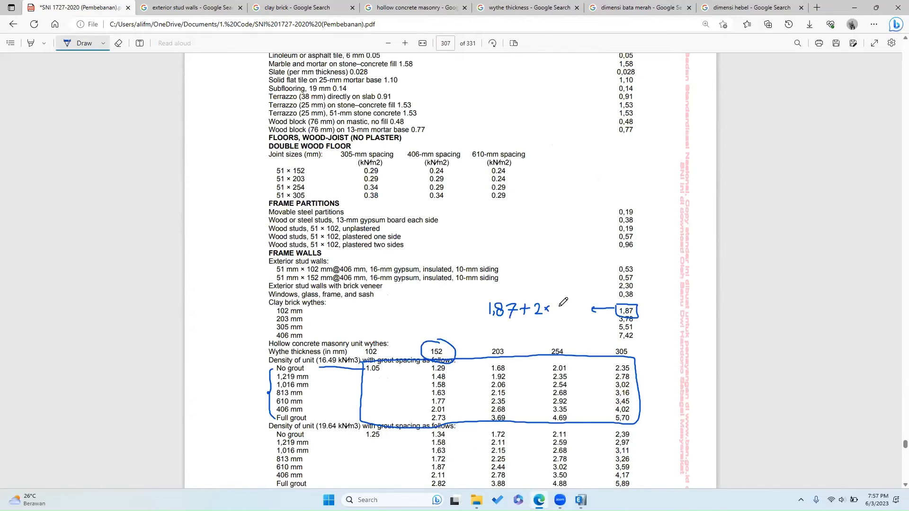
{"action": "left_click_drag", "start_coordinate": [575, 300], "coordinate": [581, 307]}
{"action": "left_click_drag", "start_coordinate": [578, 301], "coordinate": [578, 313]}
- Switch to Calculator and compute 1.87 + 0.48
{"action": "key", "text": "super"}
{"action": "type", "text": "calc"}
{"action": "key", "text": "Return"}
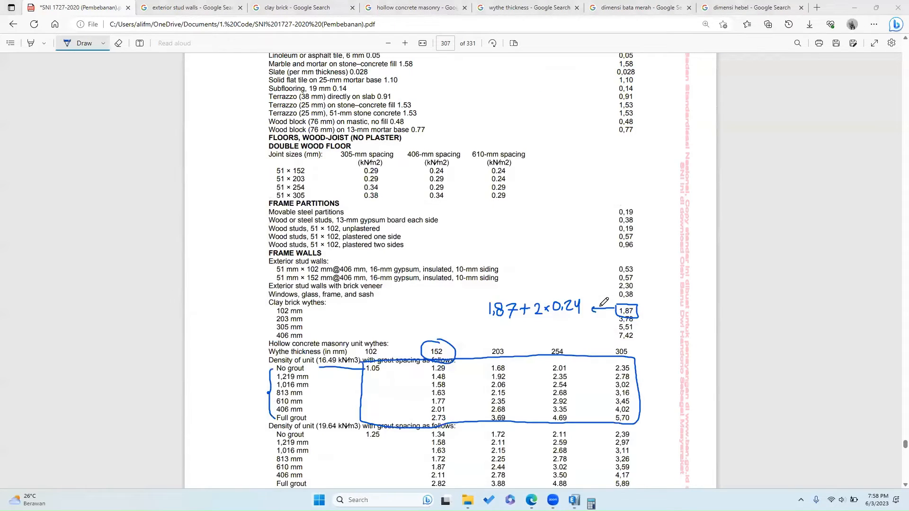
{"action": "type", "text": "1.87 + "}
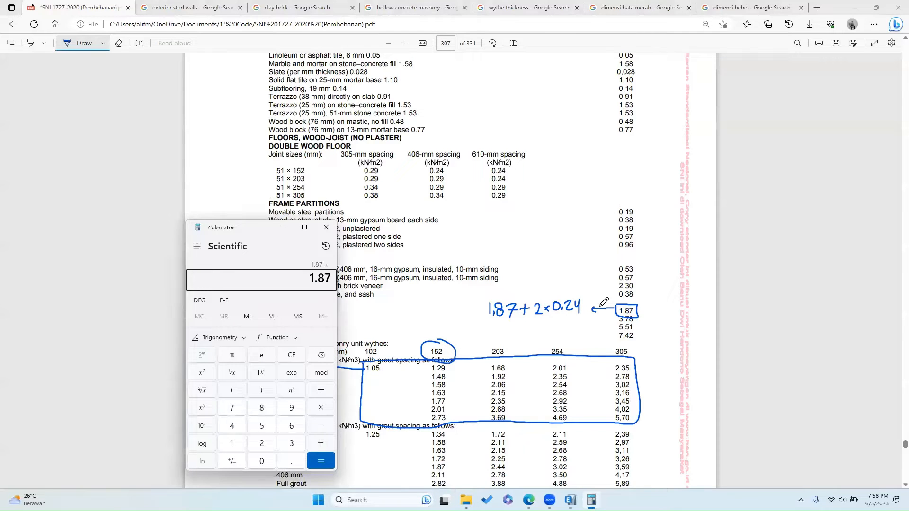
{"action": "type", "text": "0.48"}
{"action": "key", "text": "Return"}
- Handwrite = 2.35 kN/m² below the handwritten sum, and leave drawing mode
{"action": "left_click", "coordinate": [505, 321]}
{"action": "mouse_move", "coordinate": [503, 324]}
{"action": "left_mouse_down"}
{"action": "mouse_move", "coordinate": [566, 318]}
{"action": "mouse_move", "coordinate": [562, 333]}
{"action": "mouse_move", "coordinate": [581, 323]}
{"action": "left_mouse_up"}
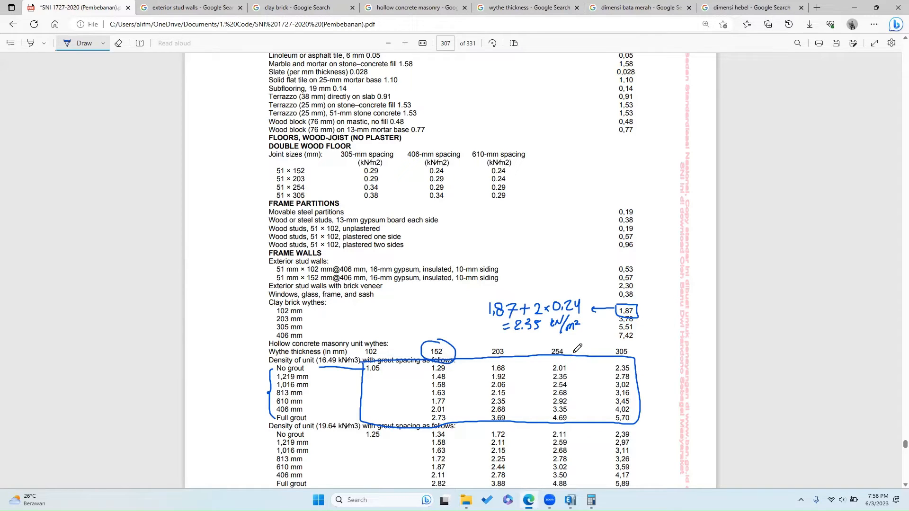
{"action": "left_click", "coordinate": [88, 47]}
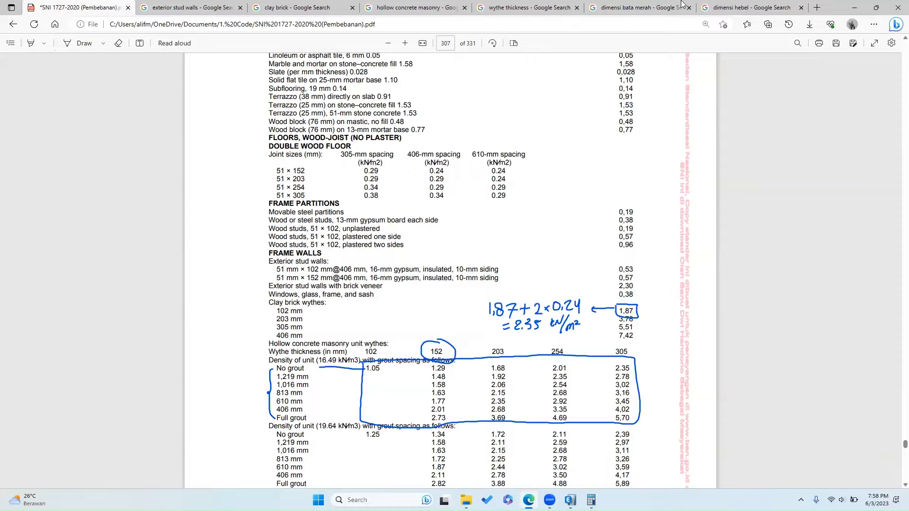
- Switch to the dimensi hebel image results and examine the dimensions of the 100 mm and 7.5 cm thick blocks
{"action": "left_click", "coordinate": [750, 8]}
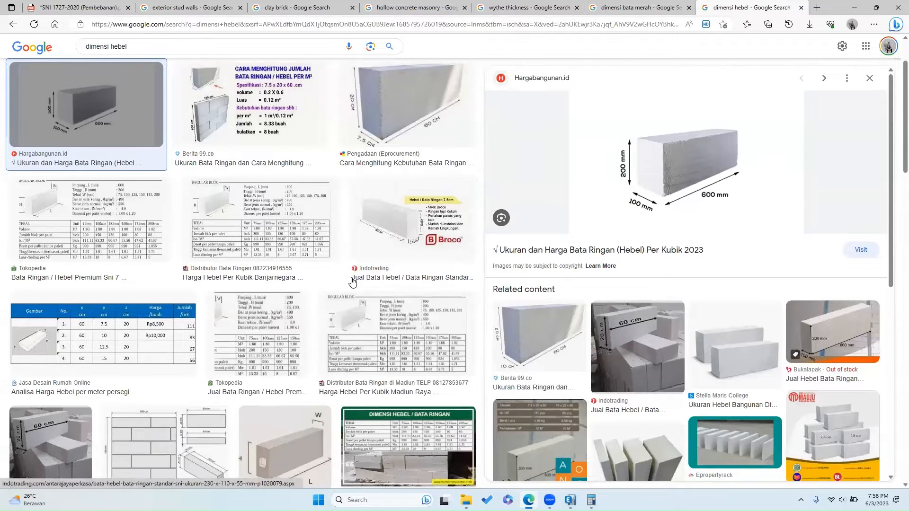
{"action": "scroll", "coordinate": [374, 303], "scroll_direction": "up", "scroll_amount": 2}
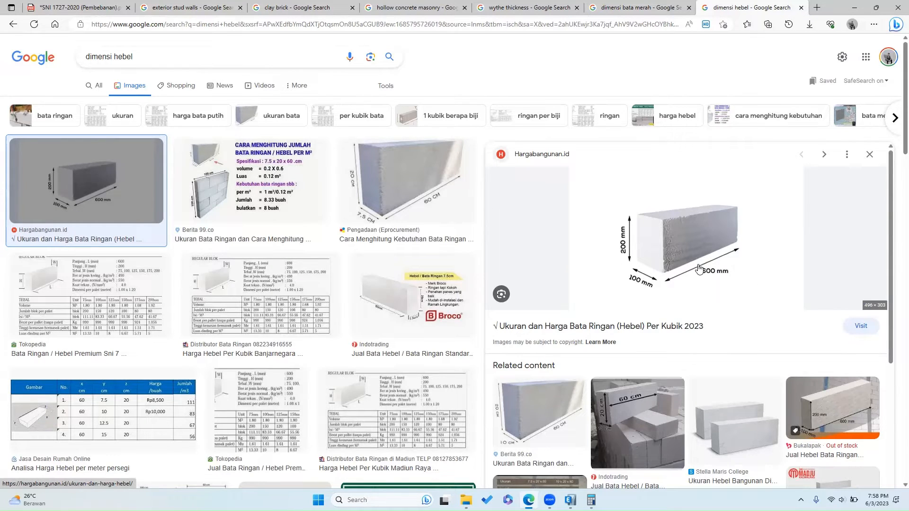
{"action": "left_click", "coordinate": [271, 200]}
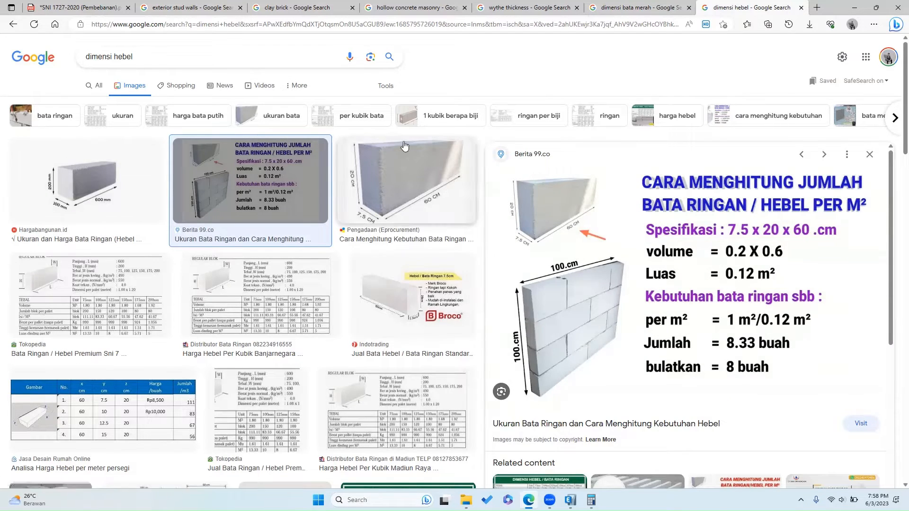
- Search the web for hebel 7.5 cm in a new tab and view the dimensioned block image
{"action": "left_click", "coordinate": [816, 8]}
{"action": "type", "text": "h"}
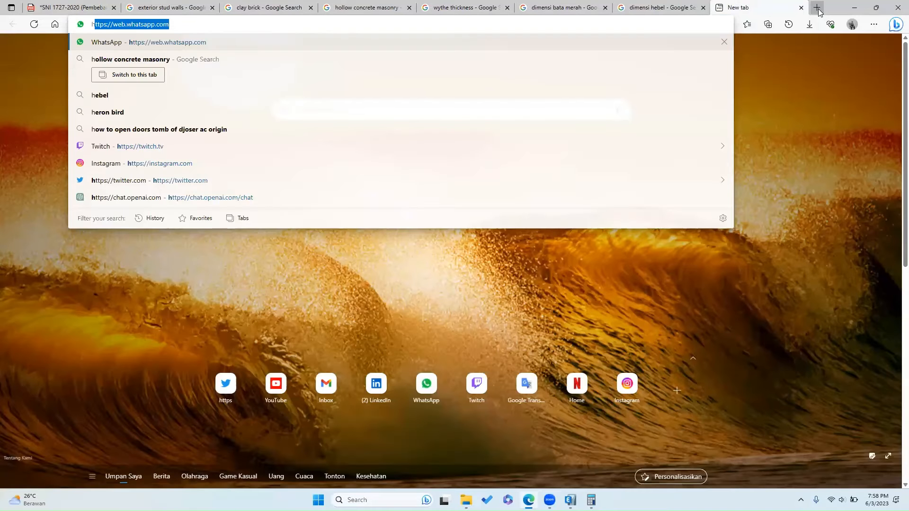
{"action": "type", "text": "ebel 7.5"}
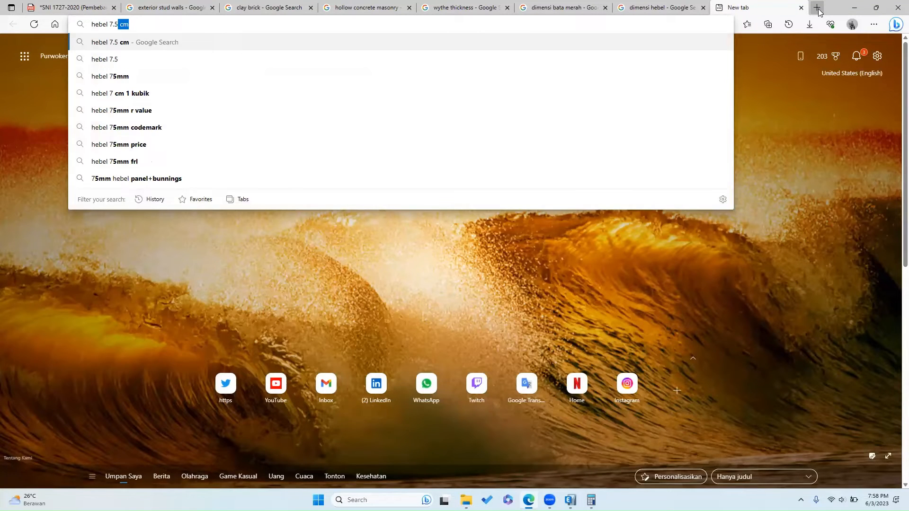
{"action": "key", "text": "Return"}
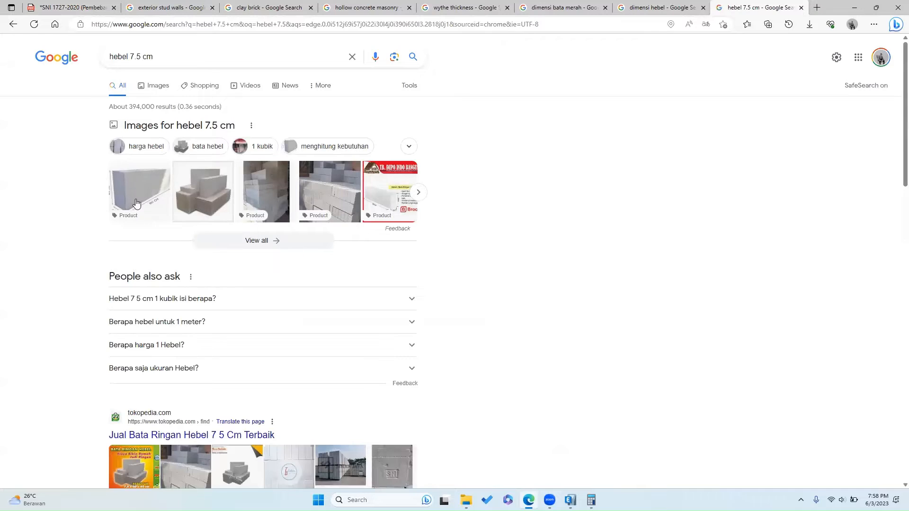
{"action": "left_click", "coordinate": [140, 189]}
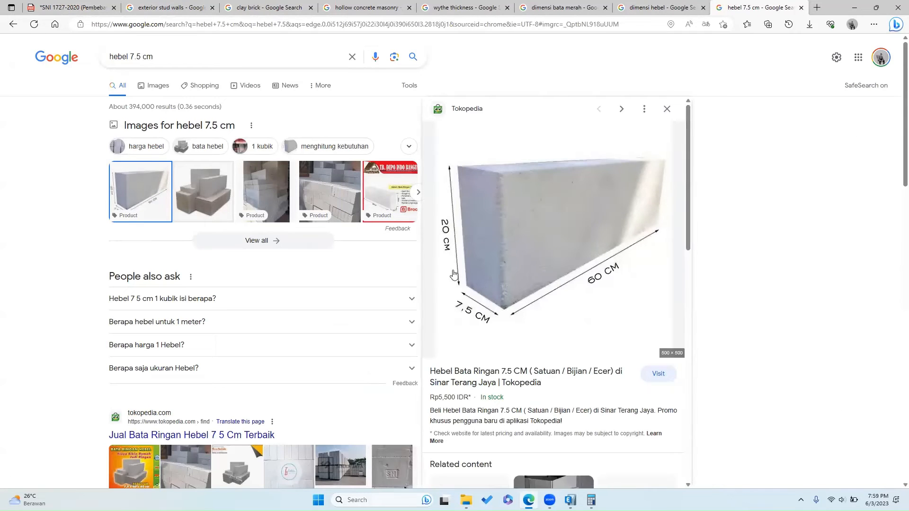
{"action": "left_click", "coordinate": [667, 109]}
- Reopen the 100 mm thick hebel image in the dimensi hebel results and compare it with the clay brick load in the SNI table
{"action": "left_click", "coordinate": [668, 6]}
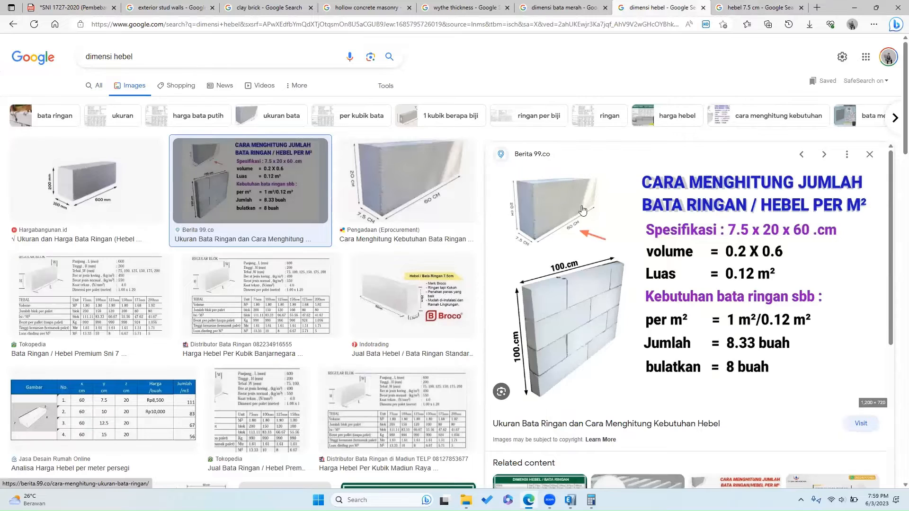
{"action": "left_click", "coordinate": [84, 181]}
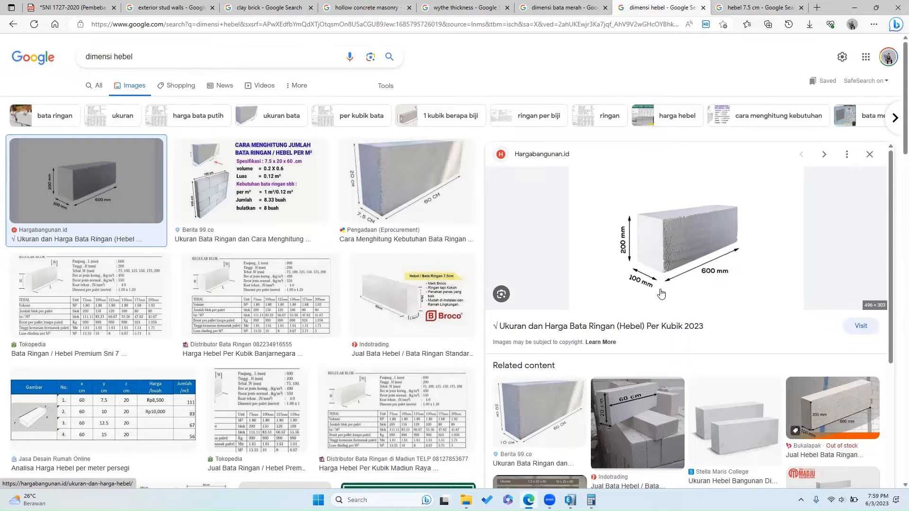
{"action": "key", "text": "ctrl+1"}
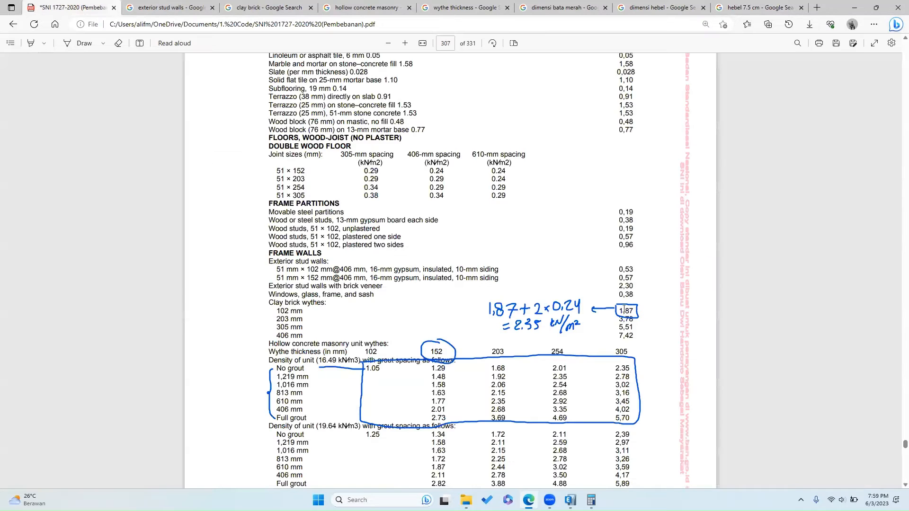
{"action": "left_click", "coordinate": [657, 5]}
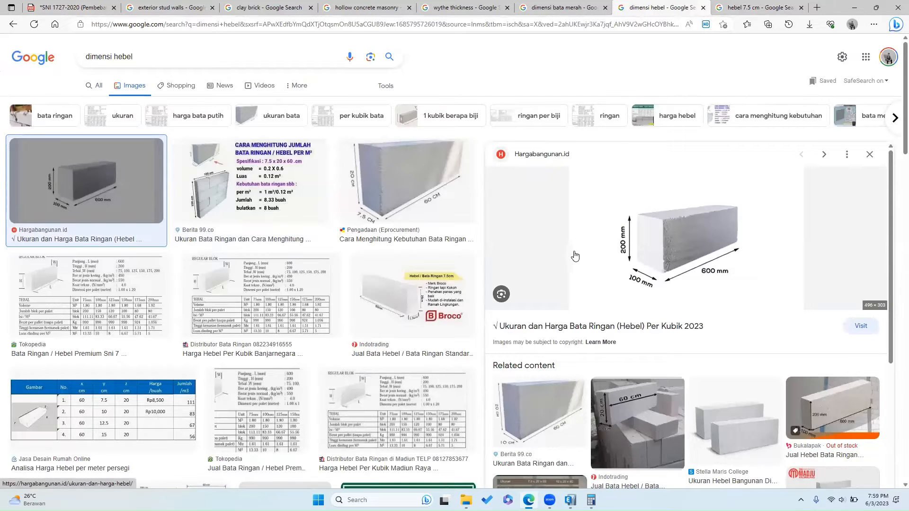
{"action": "left_click", "coordinate": [110, 7]}
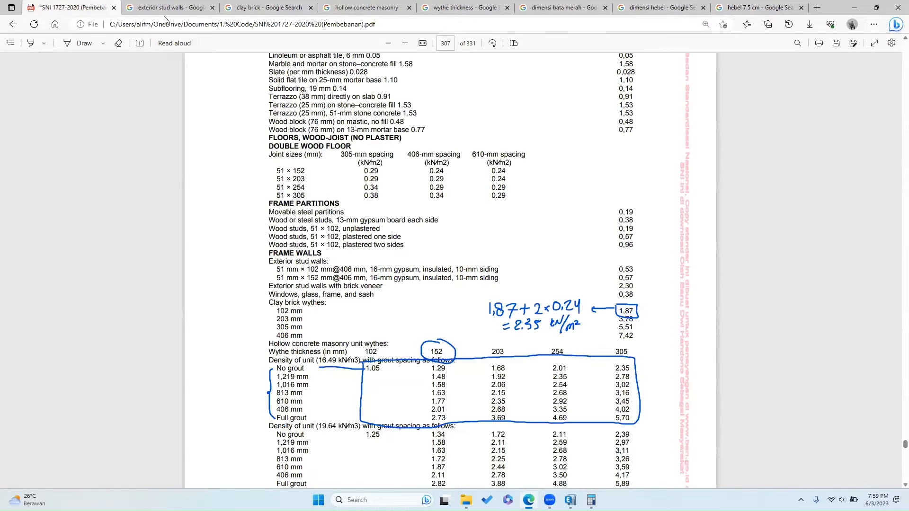
- Handwrite hebel: 1,87/2 + 2 × 0,24 with an equals sign below it, above the clay brick calculation
{"action": "left_click", "coordinate": [631, 311]}
{"action": "left_click", "coordinate": [73, 43]}
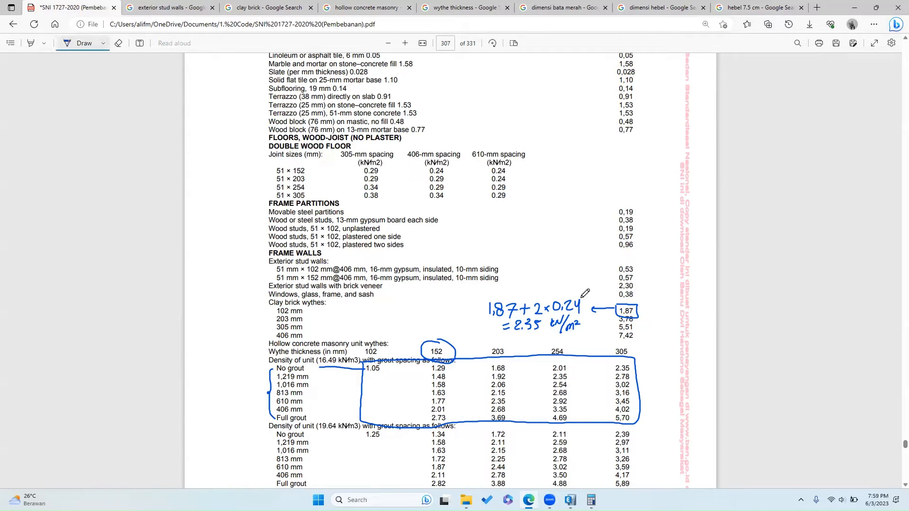
{"action": "mouse_move", "coordinate": [504, 219]}
{"action": "left_mouse_down"}
{"action": "mouse_move", "coordinate": [504, 227]}
{"action": "mouse_move", "coordinate": [517, 217]}
{"action": "mouse_move", "coordinate": [523, 229]}
{"action": "left_mouse_up"}
{"action": "mouse_move", "coordinate": [466, 213]}
{"action": "left_mouse_down"}
{"action": "mouse_move", "coordinate": [493, 211]}
{"action": "mouse_move", "coordinate": [538, 236]}
{"action": "mouse_move", "coordinate": [580, 223]}
{"action": "mouse_move", "coordinate": [595, 232]}
{"action": "left_mouse_up"}
{"action": "left_click", "coordinate": [496, 210]}
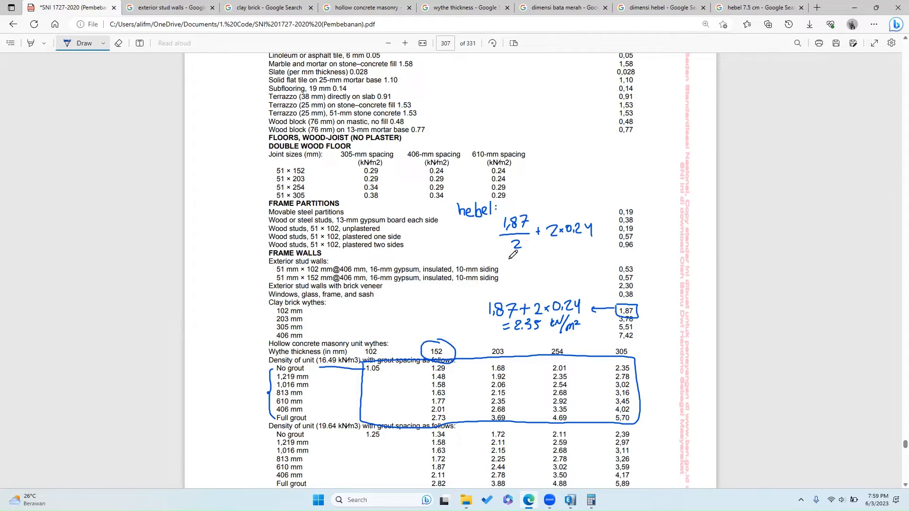
{"action": "left_click_drag", "start_coordinate": [509, 258], "coordinate": [515, 258]}
{"action": "left_click_drag", "start_coordinate": [509, 262], "coordinate": [515, 262]}
- Compute 1.87/2 + 0.48 in Calculator and handwrite the result 1,415 kN/m² after the hebel equals sign
{"action": "left_click", "coordinate": [591, 500]}
{"action": "type", "text": "1.87/2"}
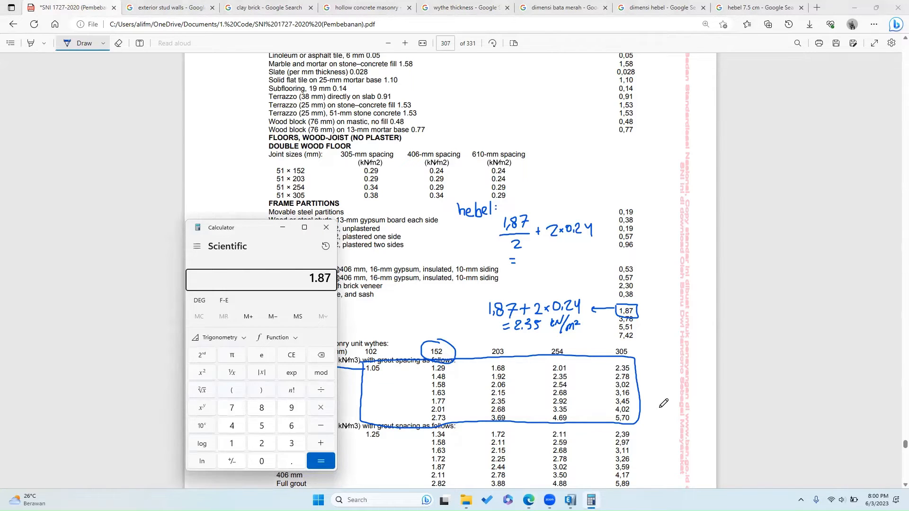
{"action": "key", "text": "Return"}
{"action": "type", "text": "+ 0.48"}
{"action": "key", "text": "Return"}
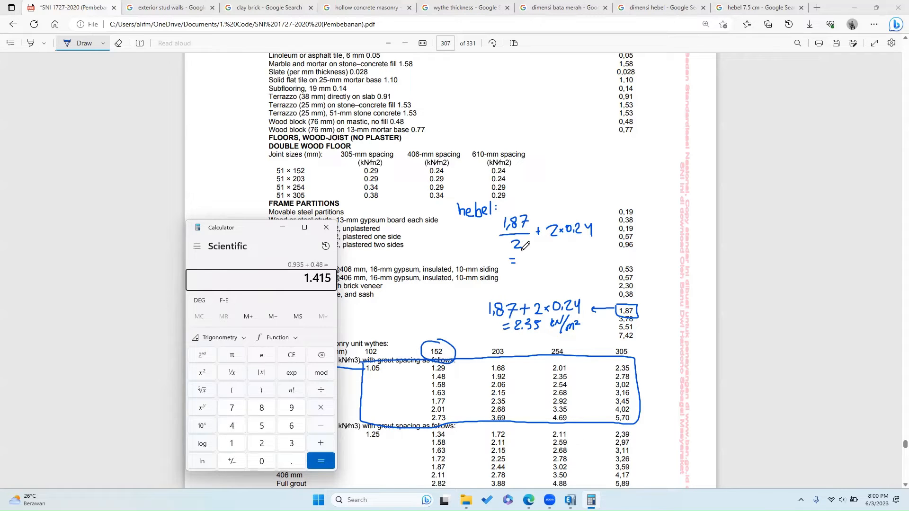
{"action": "mouse_move", "coordinate": [525, 255]}
{"action": "left_mouse_down"}
{"action": "mouse_move", "coordinate": [524, 266]}
{"action": "mouse_move", "coordinate": [539, 252]}
{"action": "mouse_move", "coordinate": [546, 265]}
{"action": "mouse_move", "coordinate": [575, 249]}
{"action": "mouse_move", "coordinate": [574, 270]}
{"action": "mouse_move", "coordinate": [596, 261]}
{"action": "left_mouse_up"}
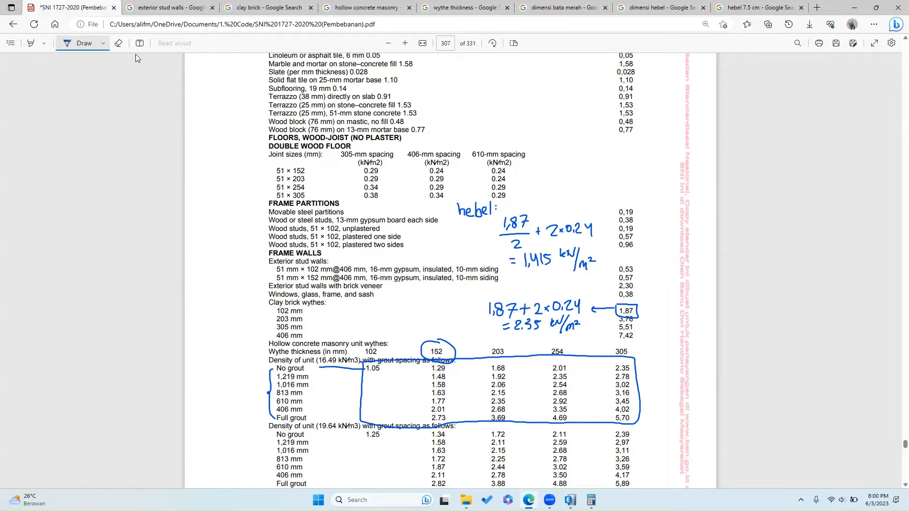
- Change the pen colour to orange and underline the results 1,415 and 2.35
{"action": "left_click", "coordinate": [103, 44]}
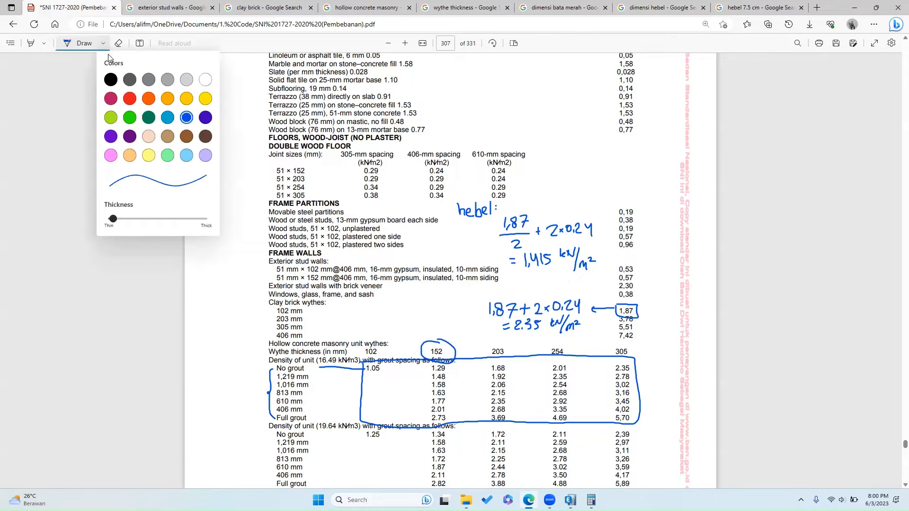
{"action": "left_click", "coordinate": [149, 98]}
{"action": "left_click_drag", "start_coordinate": [521, 273], "coordinate": [551, 271]}
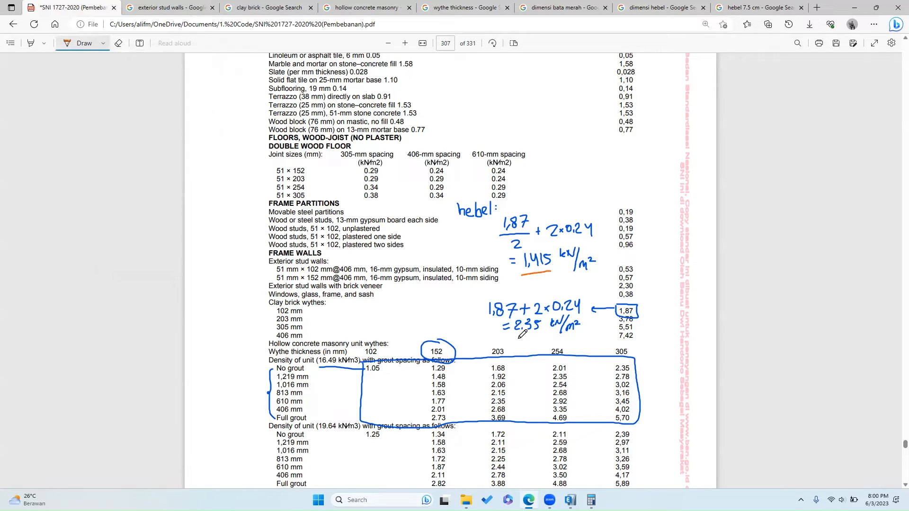
{"action": "left_click_drag", "start_coordinate": [516, 340], "coordinate": [542, 336]}
- Set the pen back to blue and handwrite the label bata merah: above the clay brick sum
{"action": "left_click", "coordinate": [107, 44]}
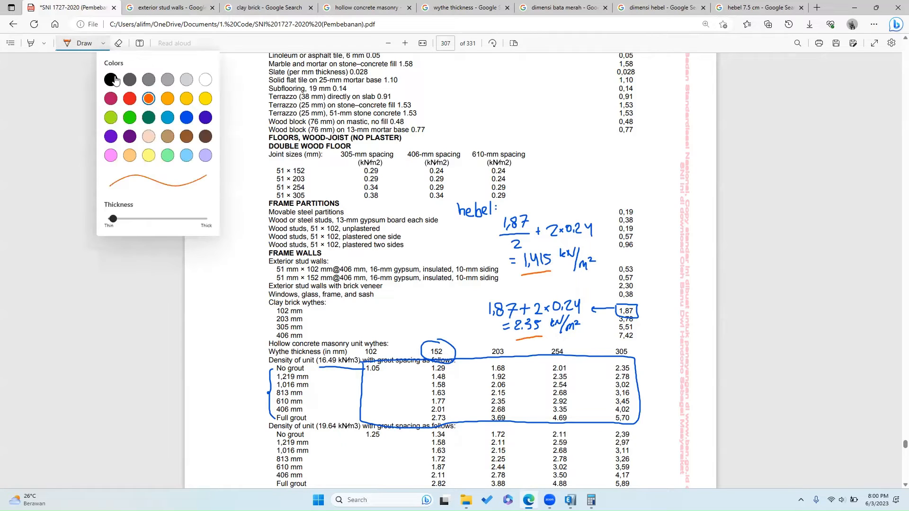
{"action": "left_click", "coordinate": [187, 117]}
{"action": "left_click", "coordinate": [461, 294]}
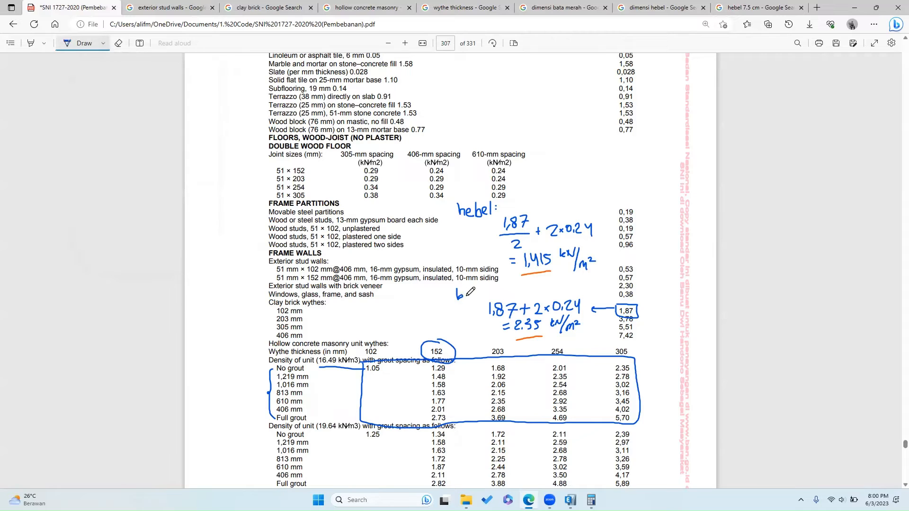
{"action": "mouse_move", "coordinate": [473, 289]}
{"action": "left_mouse_down"}
{"action": "mouse_move", "coordinate": [474, 299]}
{"action": "mouse_move", "coordinate": [517, 295]}
{"action": "left_mouse_up"}
- Draw an arrow from each underlined result and handwrite the rounded values 1,5 for hebel and 2,5 for bata merah
{"action": "left_click_drag", "start_coordinate": [537, 275], "coordinate": [557, 284]}
{"action": "left_click_drag", "start_coordinate": [561, 283], "coordinate": [563, 284]}
{"action": "left_click_drag", "start_coordinate": [565, 275], "coordinate": [572, 274]}
{"action": "left_click_drag", "start_coordinate": [526, 339], "coordinate": [559, 346]}
{"action": "left_click_drag", "start_coordinate": [561, 338], "coordinate": [566, 337]}
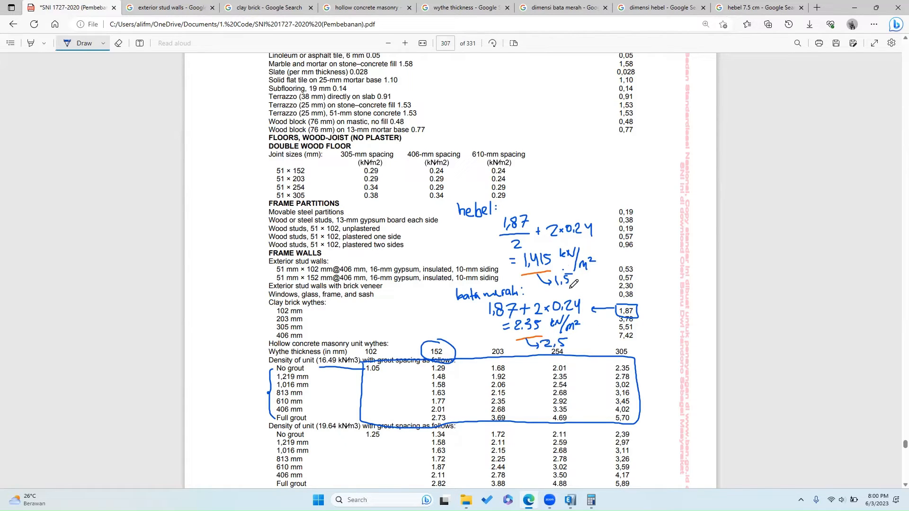
{"action": "left_click_drag", "start_coordinate": [577, 278], "coordinate": [572, 286]}
{"action": "left_click_drag", "start_coordinate": [576, 344], "coordinate": [566, 355]}
- Switch to ETABS and delete the existing SIDL distributed loads from all frames in the model
{"action": "key", "text": "alt+Tab"}
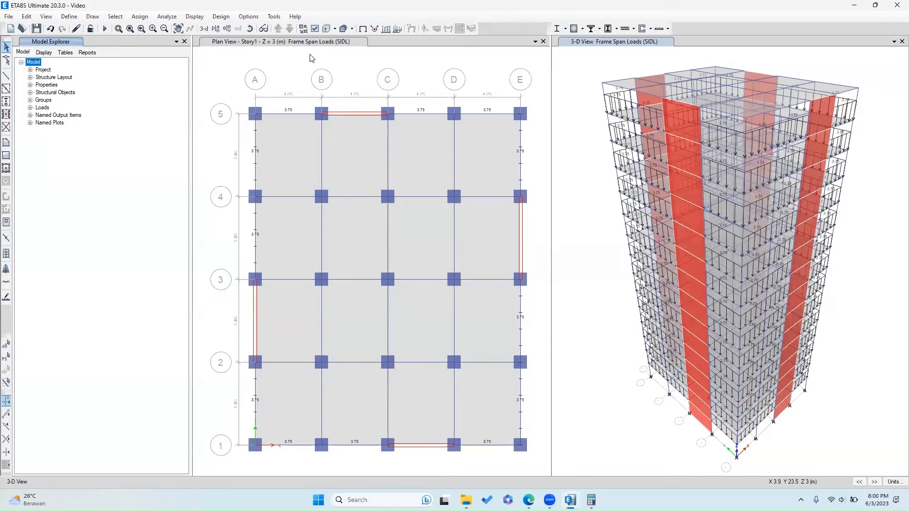
{"action": "left_click", "coordinate": [331, 85]}
{"action": "key", "text": "ctrl+a"}
{"action": "left_click", "coordinate": [139, 17]}
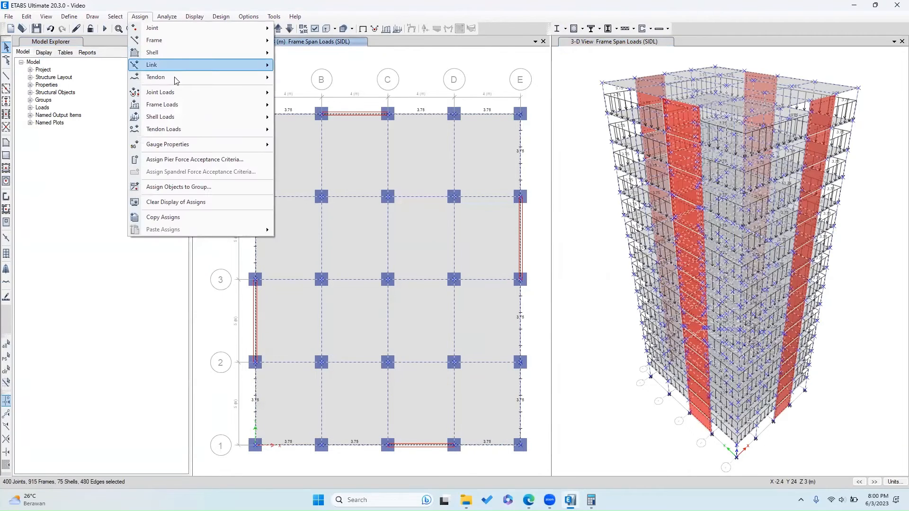
{"action": "mouse_move", "coordinate": [185, 104]}
{"action": "left_click", "coordinate": [298, 118]}
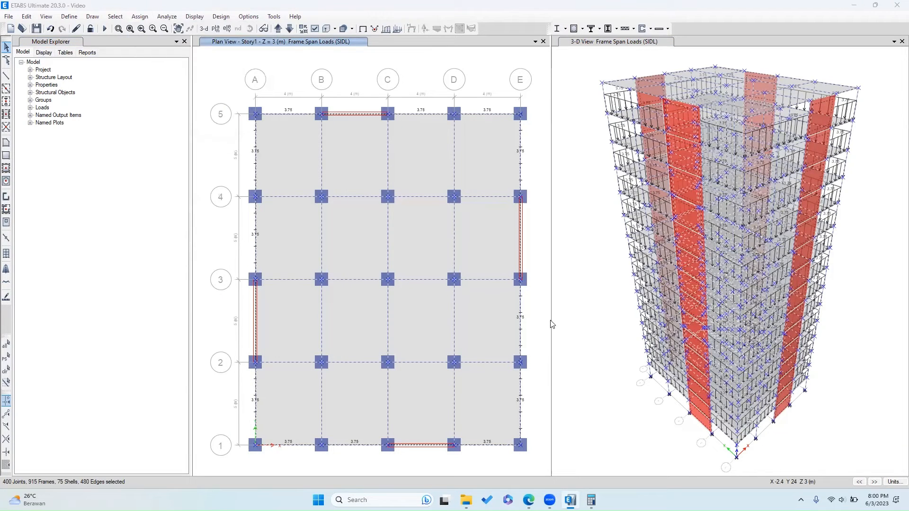
{"action": "left_click", "coordinate": [515, 251]}
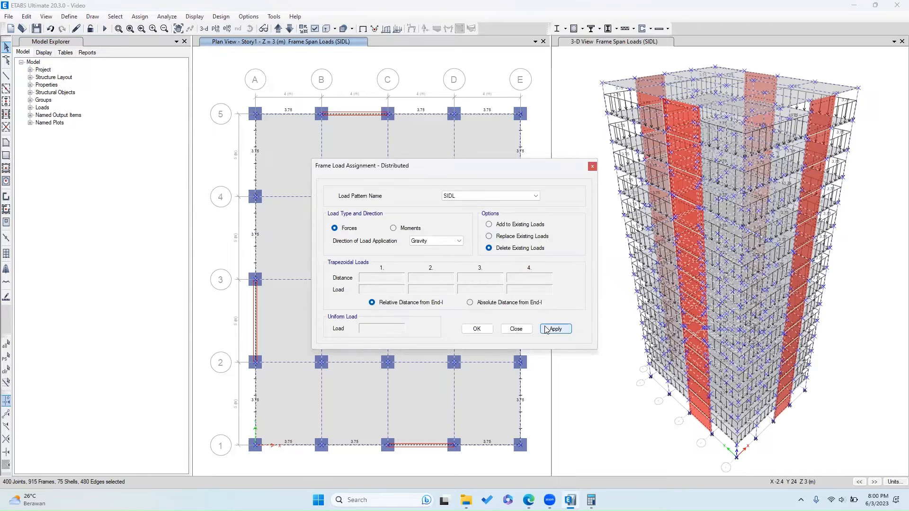
{"action": "left_click", "coordinate": [555, 328]}
{"action": "left_click", "coordinate": [592, 166]}
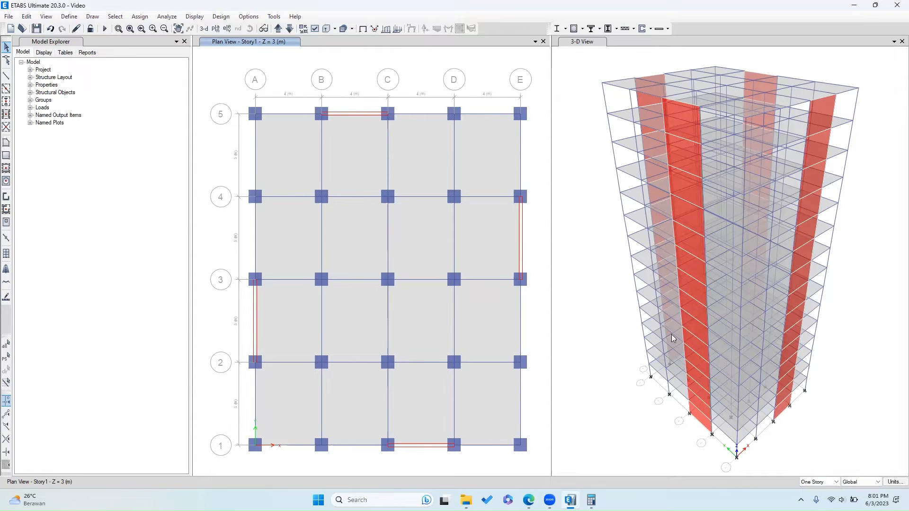
- Set the plan selection to All Stories and window-select the perimeter objects along grids 5, E, 1 and A
{"action": "left_click", "coordinate": [809, 483]}
{"action": "left_click", "coordinate": [812, 495]}
{"action": "left_click_drag", "start_coordinate": [219, 92], "coordinate": [534, 136]}
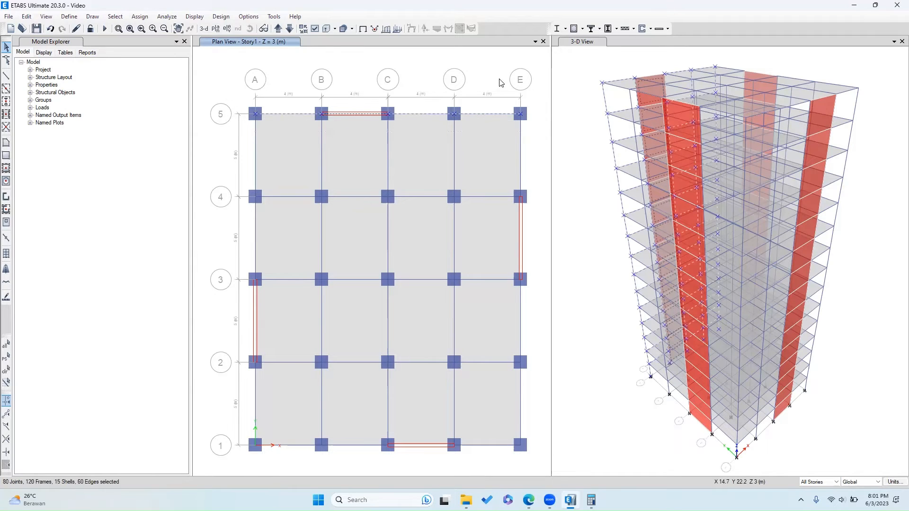
{"action": "left_click_drag", "start_coordinate": [500, 82], "coordinate": [534, 470]}
{"action": "left_click_drag", "start_coordinate": [231, 426], "coordinate": [540, 454]}
{"action": "left_click_drag", "start_coordinate": [225, 72], "coordinate": [270, 460]}
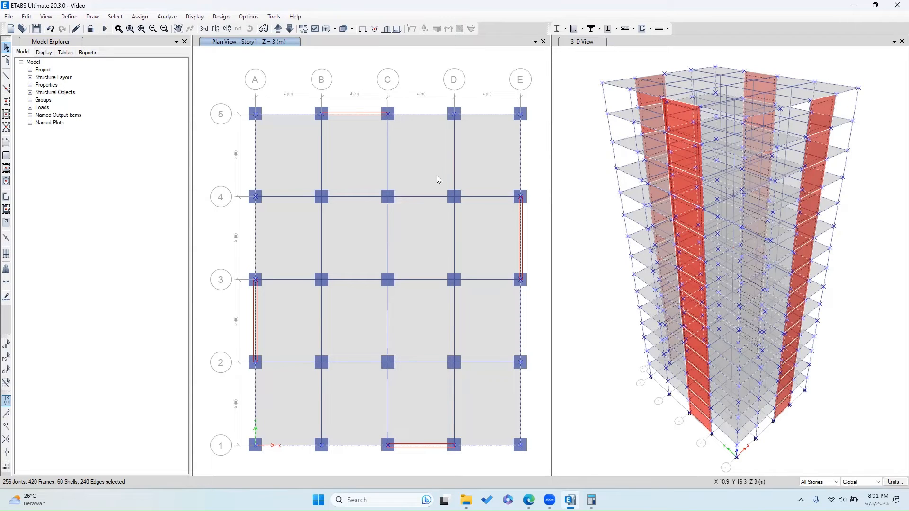
- Deselect the joints, columns and walls by object type from the perimeter selection
{"action": "left_click", "coordinate": [115, 16]}
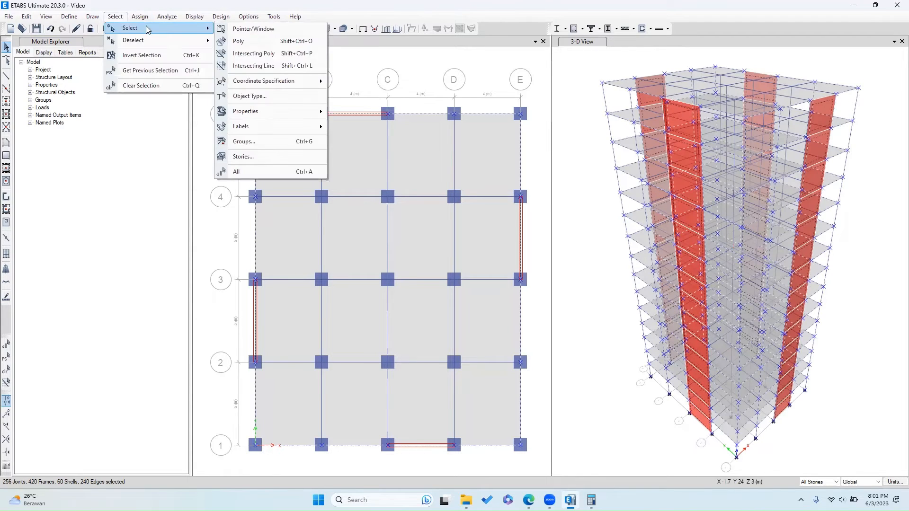
{"action": "left_click", "coordinate": [321, 111]}
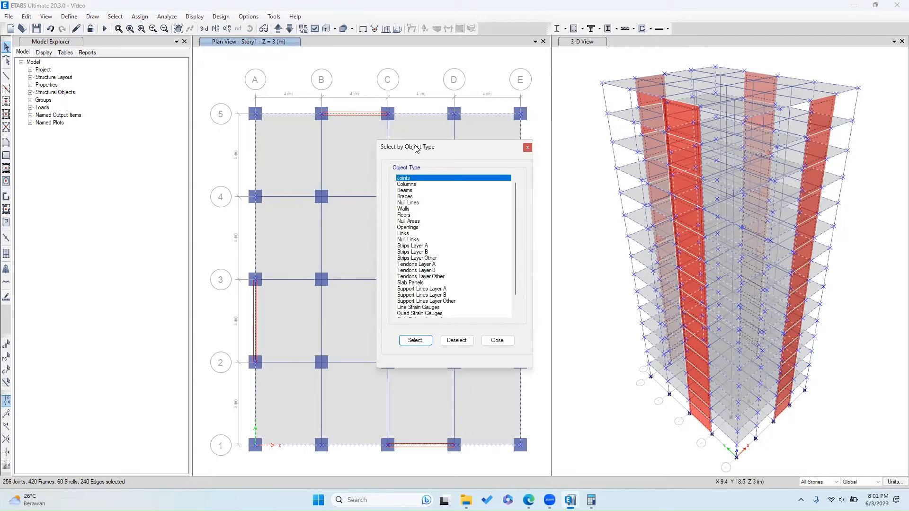
{"action": "left_click_drag", "start_coordinate": [413, 151], "coordinate": [102, 94]}
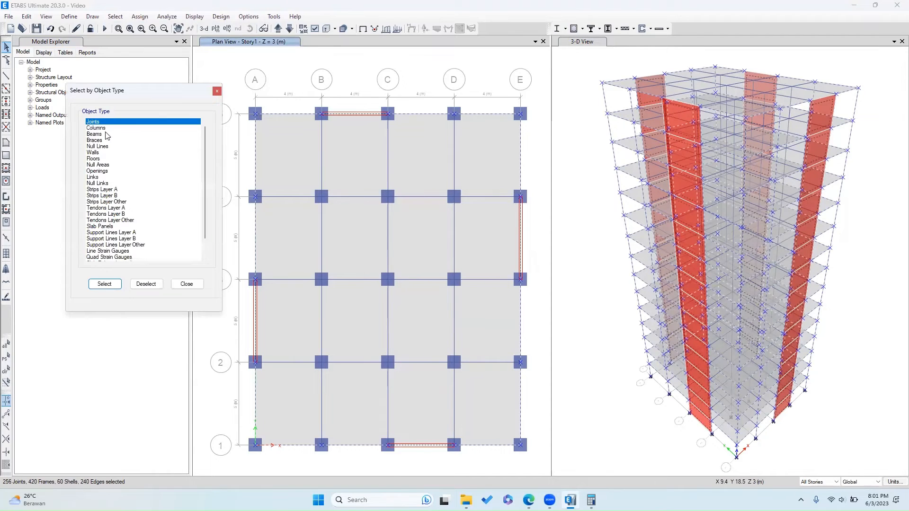
{"action": "left_click", "coordinate": [144, 287]}
{"action": "key", "text": "Down"}
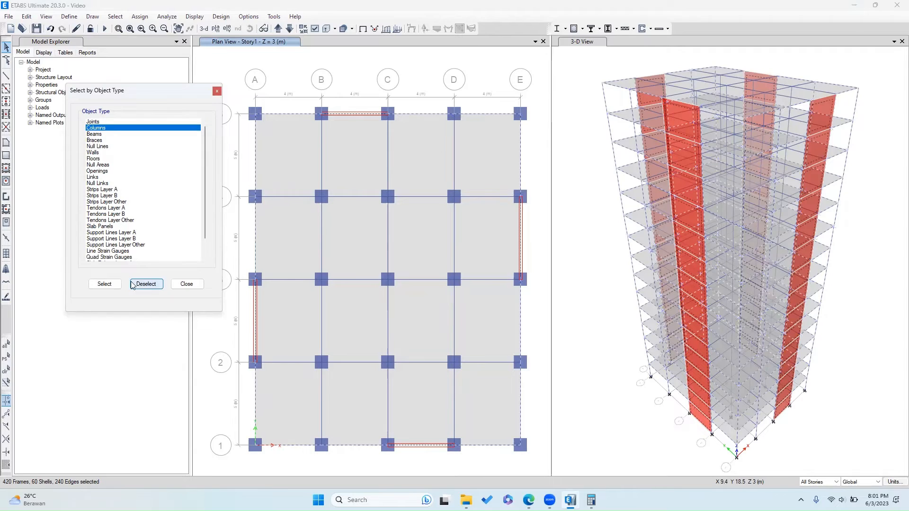
{"action": "left_click", "coordinate": [90, 153]}
{"action": "left_click", "coordinate": [150, 283]}
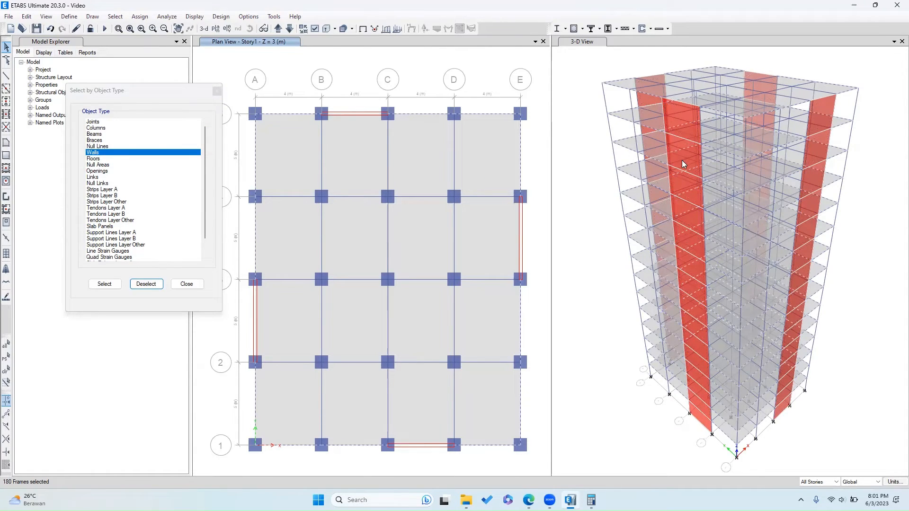
- Show only the selected beams in the 3-D view to check them, restore all objects and the previous selection, and close the selection dialog
{"action": "right_click", "coordinate": [575, 179]}
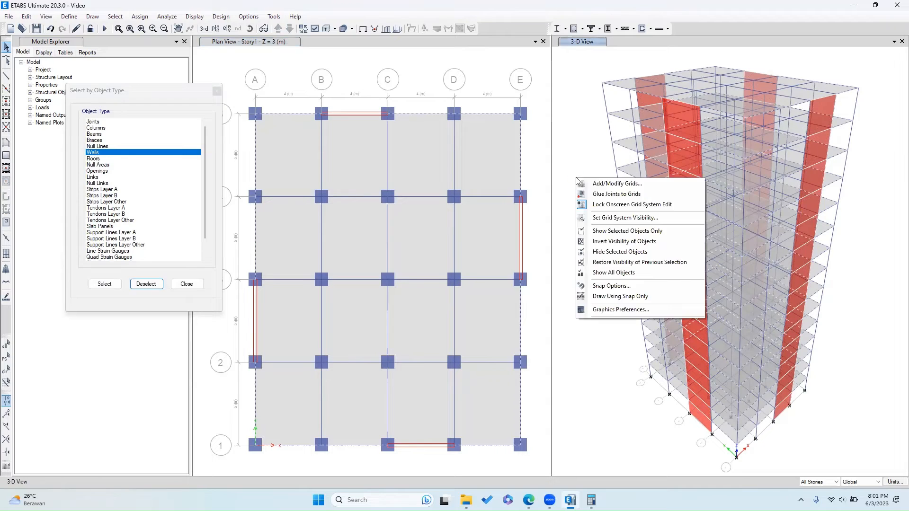
{"action": "left_click", "coordinate": [613, 235]}
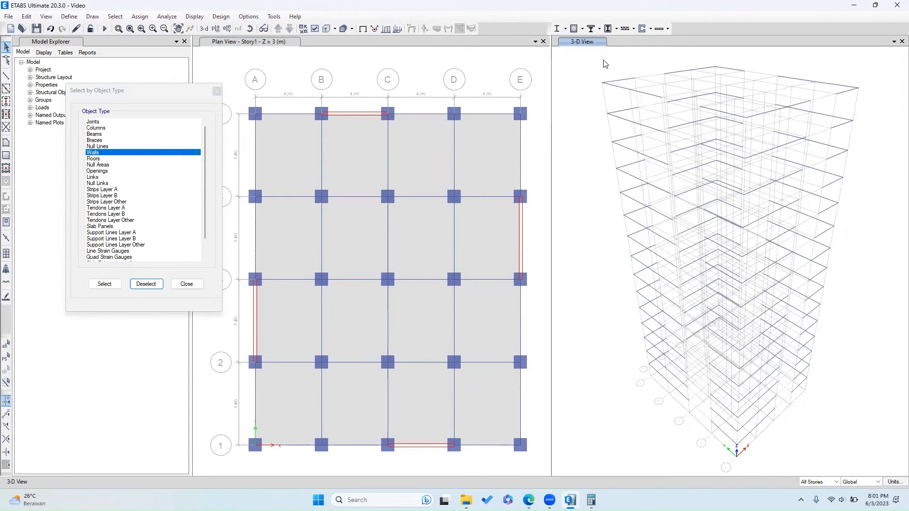
{"action": "right_click", "coordinate": [590, 233]}
{"action": "left_click", "coordinate": [614, 328]}
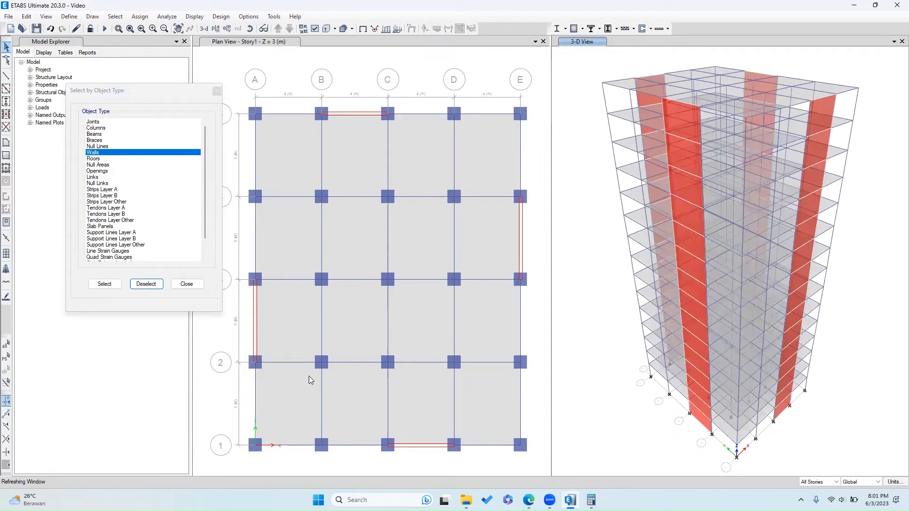
{"action": "left_click", "coordinate": [6, 361]}
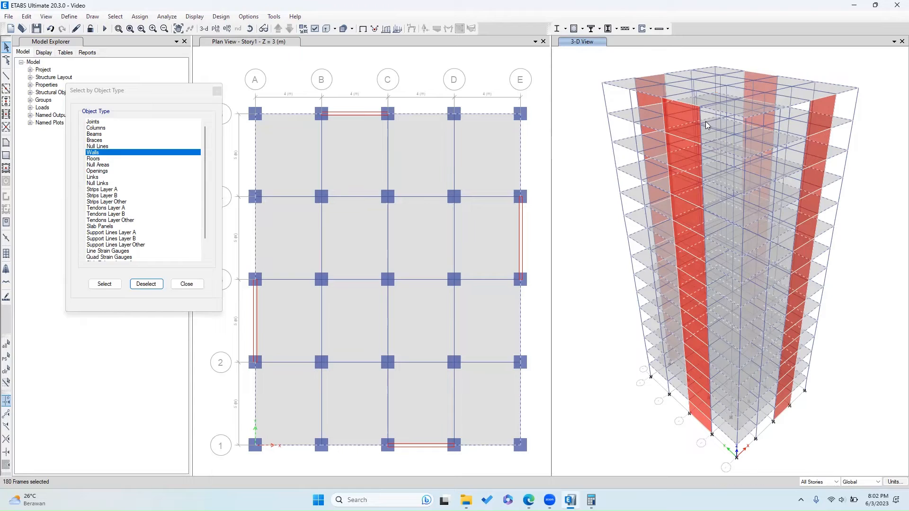
{"action": "left_click", "coordinate": [216, 90]}
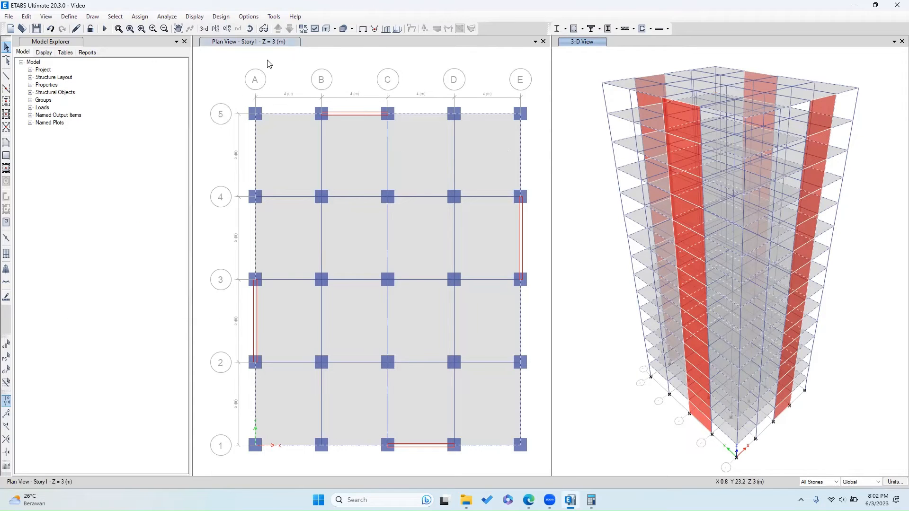
- Bring up the Story15 plan and window-deselect all its perimeter beams from the selection
{"action": "left_click", "coordinate": [290, 28]}
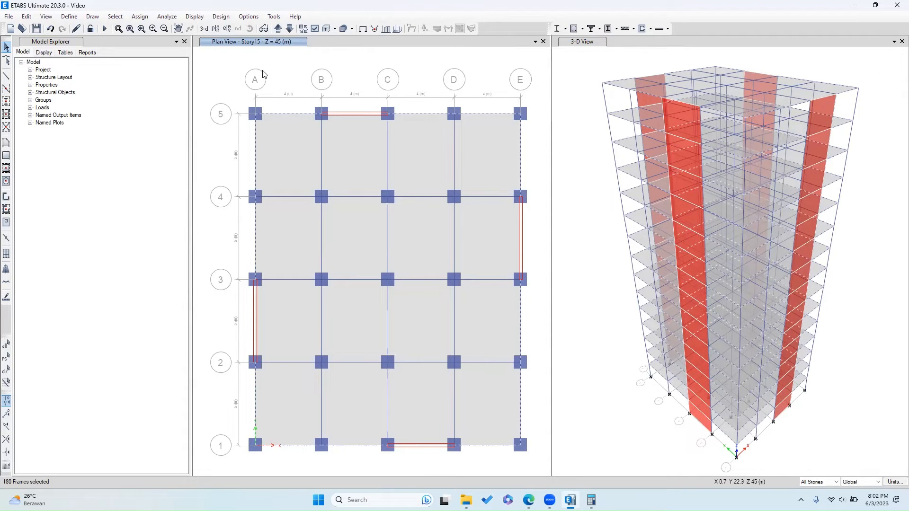
{"action": "left_click", "coordinate": [115, 16]}
{"action": "mouse_move", "coordinate": [130, 42]}
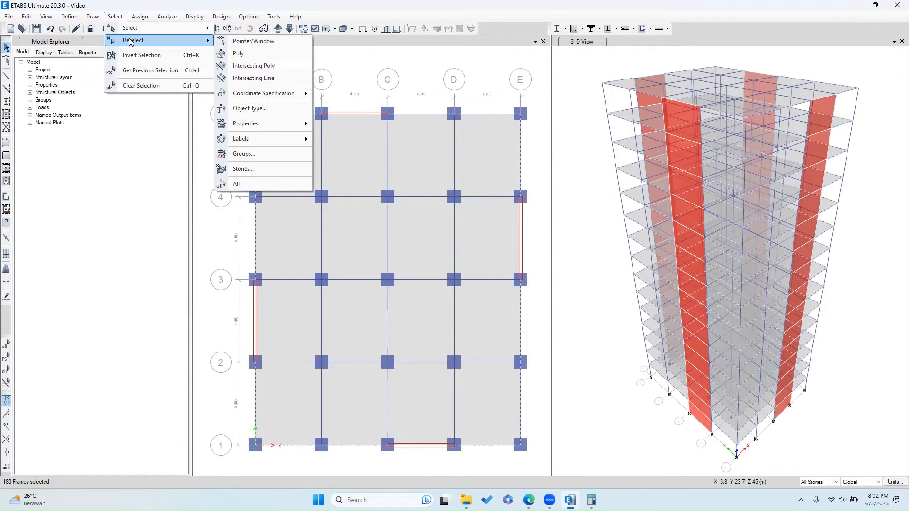
{"action": "left_click", "coordinate": [258, 42]}
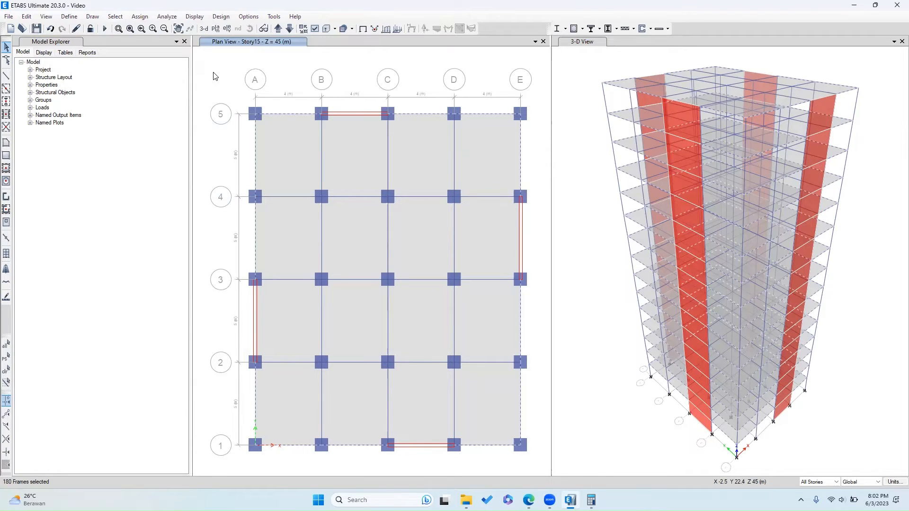
{"action": "left_click_drag", "start_coordinate": [211, 67], "coordinate": [542, 469]}
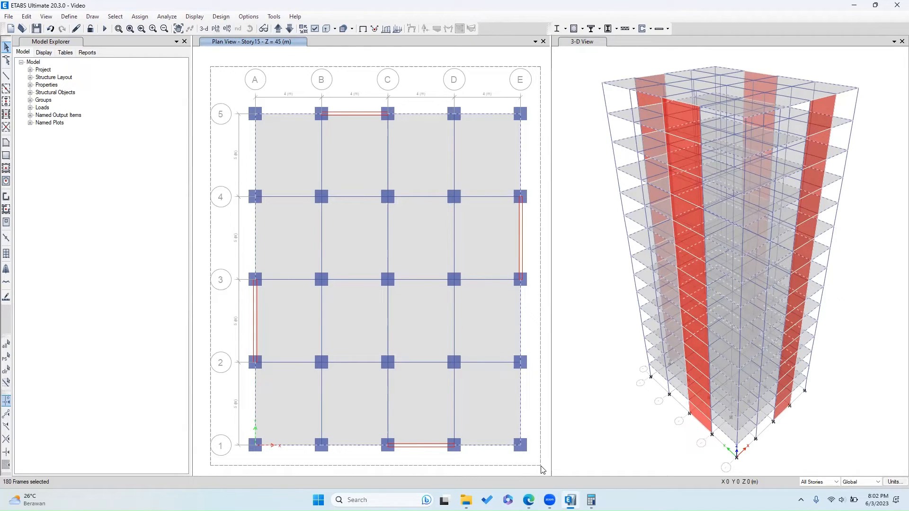
{"action": "left_click_drag", "start_coordinate": [542, 469], "coordinate": [542, 470]}
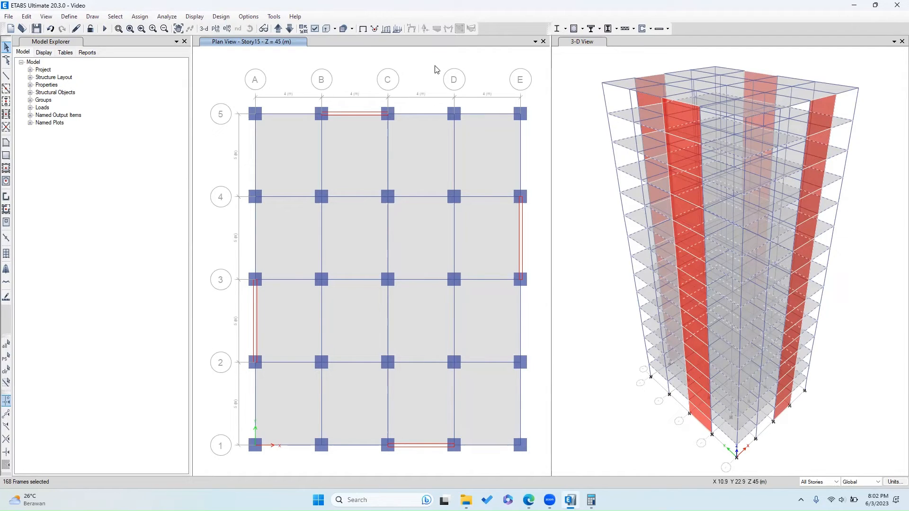
- Start a distributed frame load assignment for the selected perimeter beams with load pattern SIDL
{"action": "left_click", "coordinate": [290, 29]}
{"action": "left_click", "coordinate": [141, 17]}
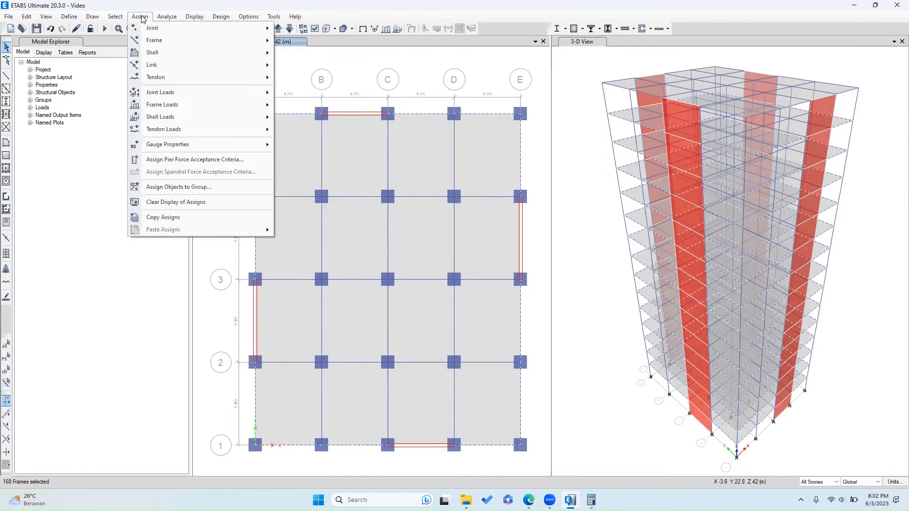
{"action": "mouse_move", "coordinate": [178, 104]}
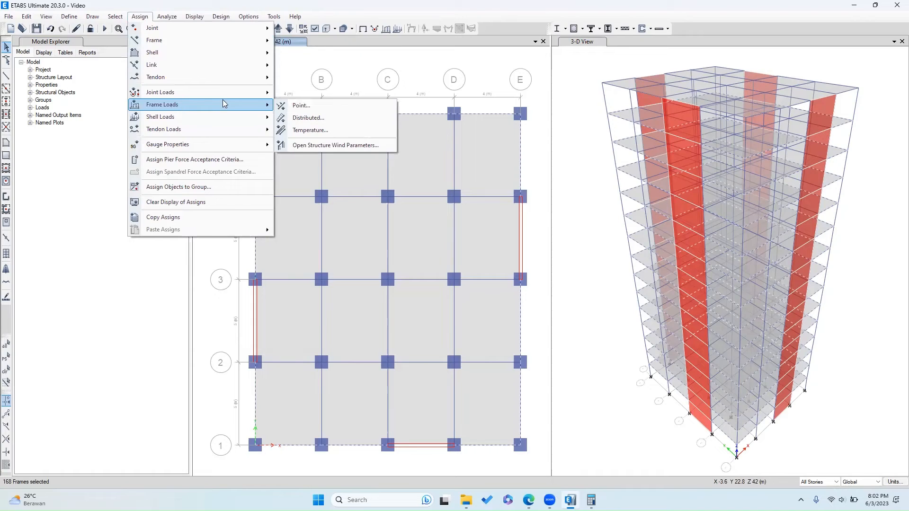
{"action": "left_click", "coordinate": [307, 118]}
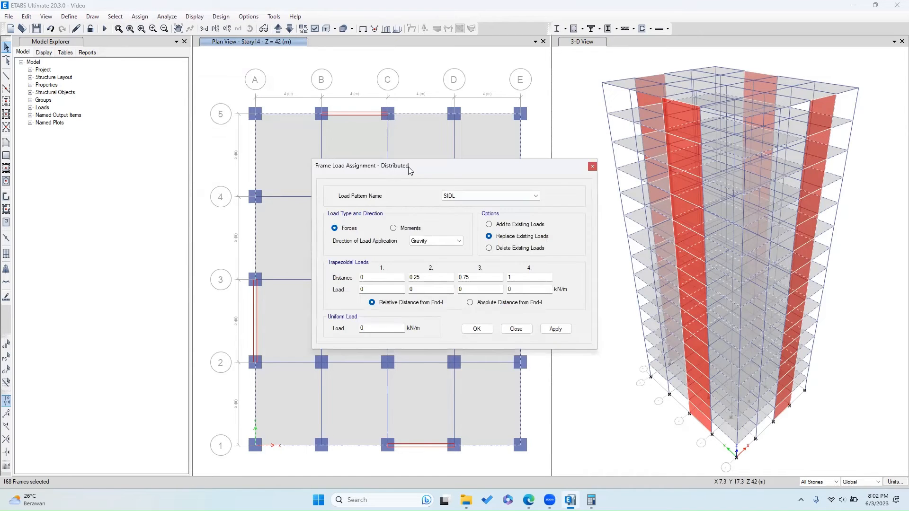
{"action": "left_click_drag", "start_coordinate": [416, 154], "coordinate": [170, 106]}
{"action": "left_click", "coordinate": [246, 141]}
{"action": "left_click", "coordinate": [238, 110]}
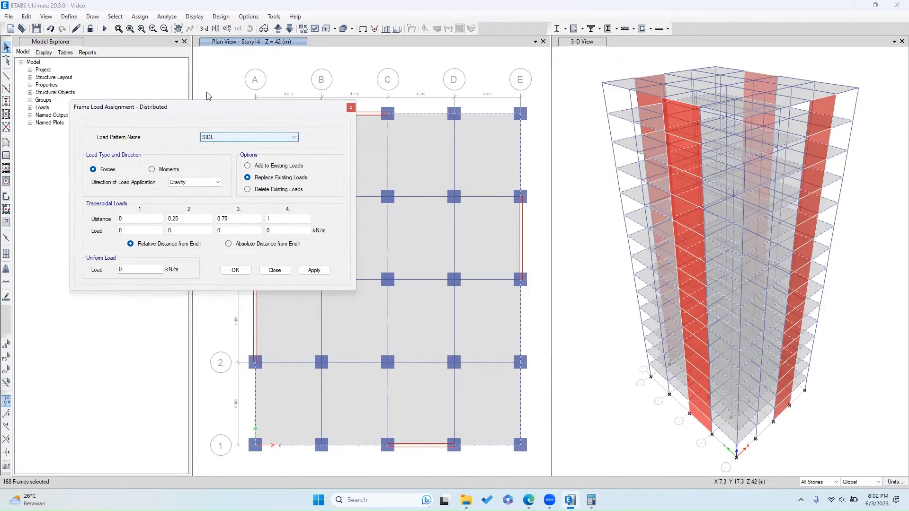
- Switch to the SNI PDF in the browser, tick the hebel calculation, and return to ETABS to enter 1.5 as the uniform load
{"action": "left_click", "coordinate": [529, 500]}
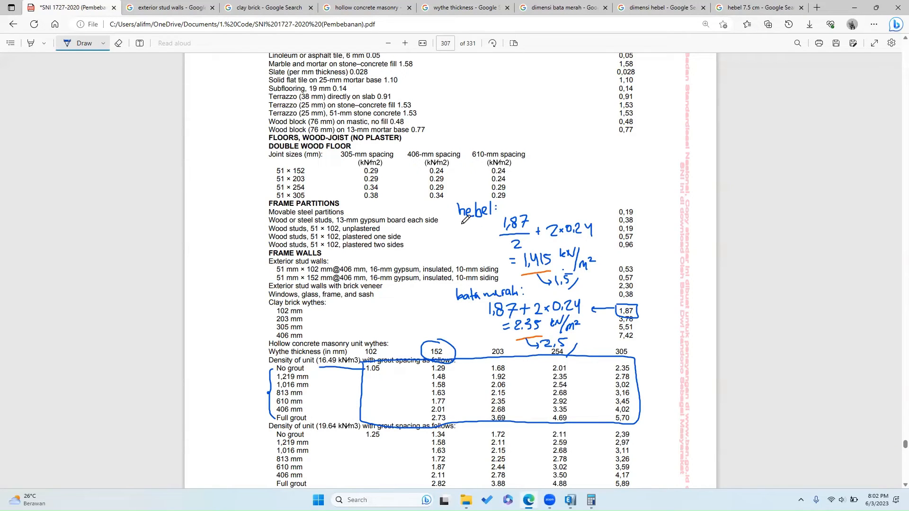
{"action": "left_click_drag", "start_coordinate": [524, 204], "coordinate": [554, 196]}
{"action": "left_click", "coordinate": [854, 7]}
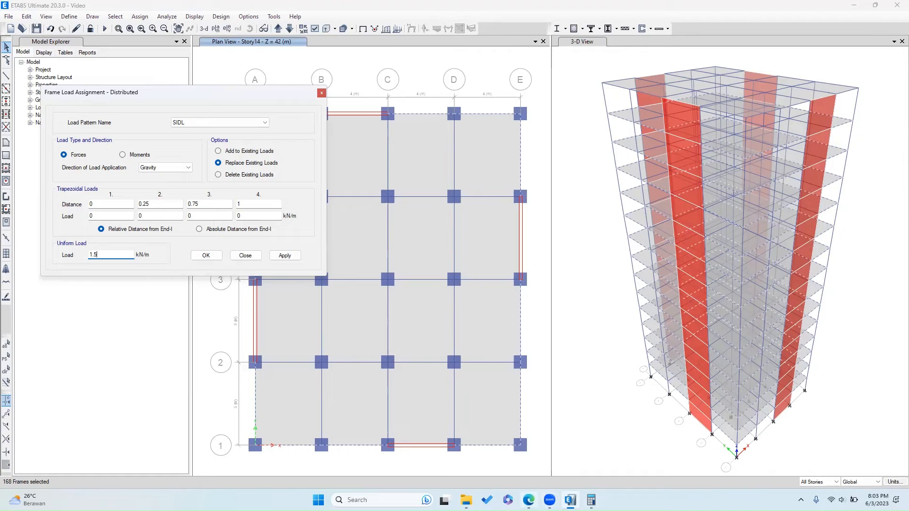
- Switch to the SNI PDF and handwrite the unit conversion kN/m² × m = kN/m above the hebel calculation
{"action": "left_click", "coordinate": [529, 499]}
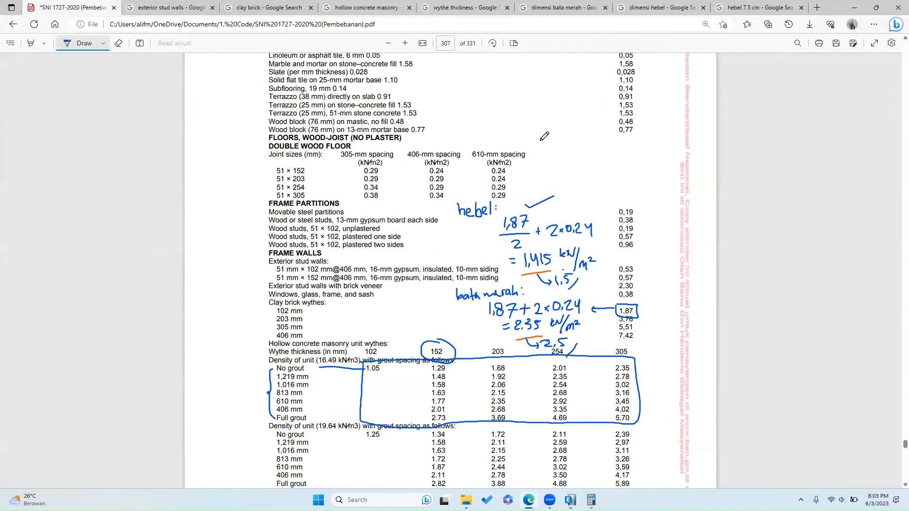
{"action": "left_click_drag", "start_coordinate": [546, 133], "coordinate": [548, 141]}
{"action": "mouse_move", "coordinate": [552, 142]}
{"action": "left_mouse_down"}
{"action": "mouse_move", "coordinate": [561, 128]}
{"action": "mouse_move", "coordinate": [566, 147]}
{"action": "mouse_move", "coordinate": [554, 165]}
{"action": "left_mouse_up"}
{"action": "left_click_drag", "start_coordinate": [555, 158], "coordinate": [646, 148]}
{"action": "left_click", "coordinate": [594, 151]}
{"action": "left_click_drag", "start_coordinate": [655, 138], "coordinate": [664, 145]}
{"action": "mouse_move", "coordinate": [659, 145]}
{"action": "left_mouse_down"}
{"action": "mouse_move", "coordinate": [668, 142]}
{"action": "mouse_move", "coordinate": [674, 169]}
{"action": "left_mouse_up"}
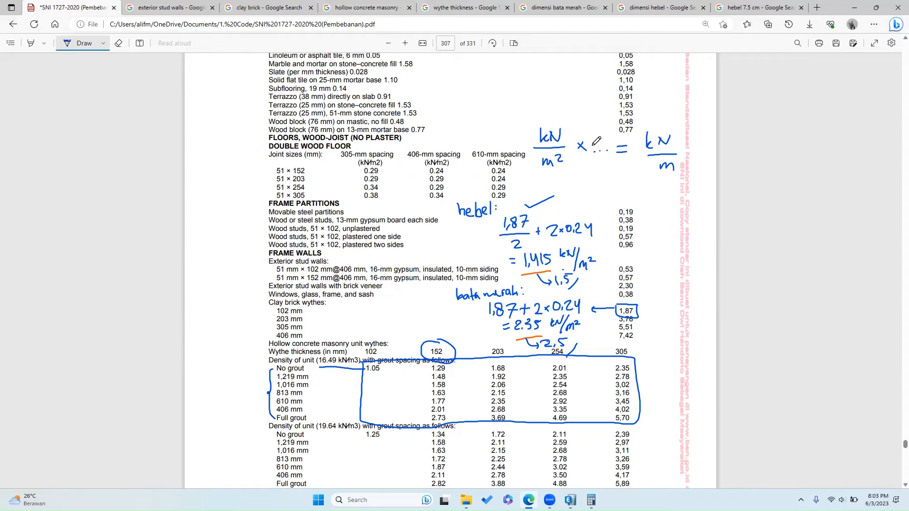
{"action": "mouse_move", "coordinate": [593, 153]}
{"action": "left_mouse_down"}
{"action": "mouse_move", "coordinate": [598, 141]}
{"action": "mouse_move", "coordinate": [607, 153]}
{"action": "left_mouse_up"}
- Change the pen colour and mark the m factor of the unit conversion, with a handwritten note beneath it
{"action": "left_click", "coordinate": [103, 44]}
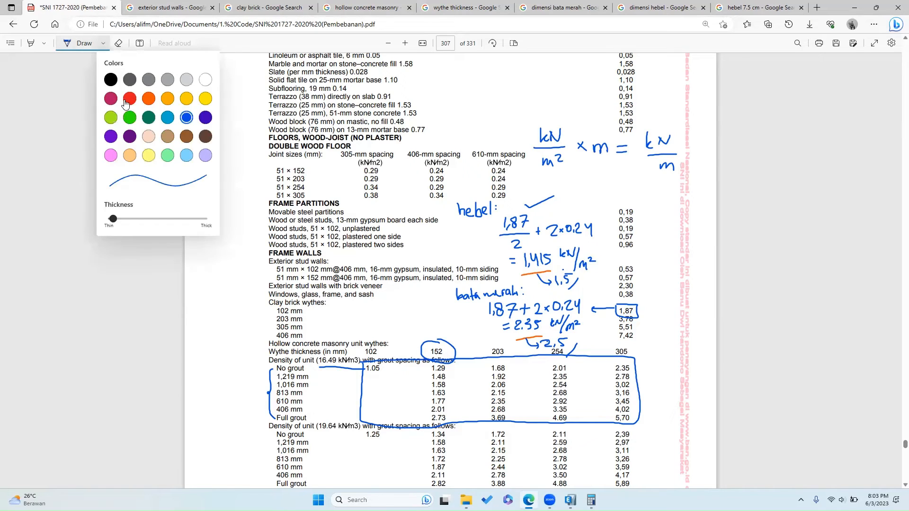
{"action": "left_click", "coordinate": [589, 138]}
{"action": "left_click_drag", "start_coordinate": [587, 158], "coordinate": [608, 141]}
{"action": "mouse_move", "coordinate": [555, 163]}
{"action": "left_mouse_down"}
{"action": "mouse_move", "coordinate": [564, 153]}
{"action": "mouse_move", "coordinate": [601, 168]}
{"action": "mouse_move", "coordinate": [583, 186]}
{"action": "mouse_move", "coordinate": [587, 179]}
{"action": "left_mouse_up"}
{"action": "mouse_move", "coordinate": [588, 180]}
{"action": "left_mouse_down"}
{"action": "mouse_move", "coordinate": [600, 192]}
{"action": "mouse_move", "coordinate": [630, 182]}
{"action": "left_mouse_up"}
{"action": "left_click_drag", "start_coordinate": [632, 183], "coordinate": [661, 188]}
{"action": "left_click_drag", "start_coordinate": [658, 184], "coordinate": [665, 182]}
- Return to ETABS and apply a uniform SIDL load of 1.5*3 (4.5 kN/m) to the selected perimeter beams
{"action": "left_click", "coordinate": [854, 8]}
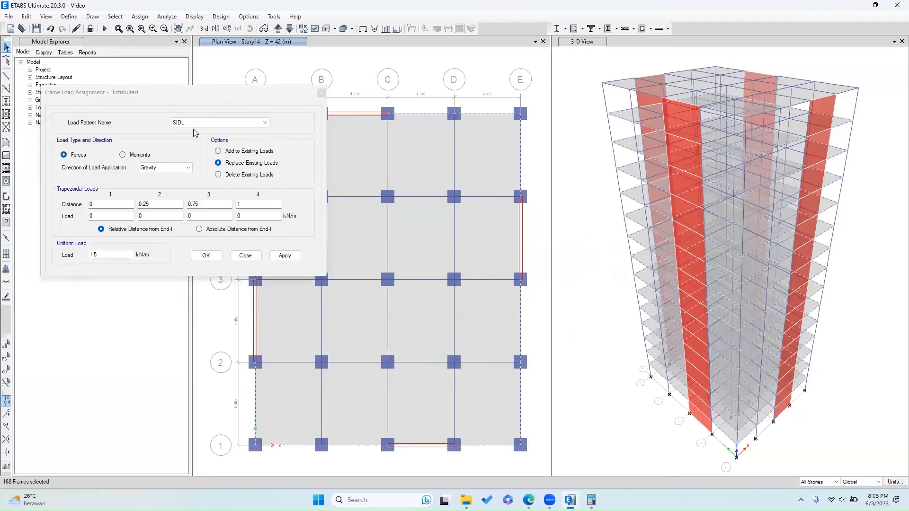
{"action": "left_click", "coordinate": [290, 28]}
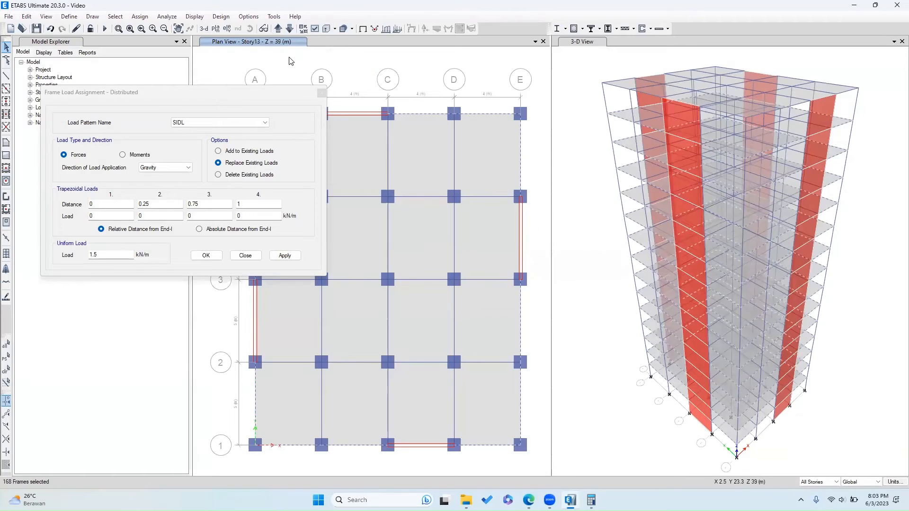
{"action": "left_click", "coordinate": [277, 28]}
{"action": "left_click", "coordinate": [121, 258]}
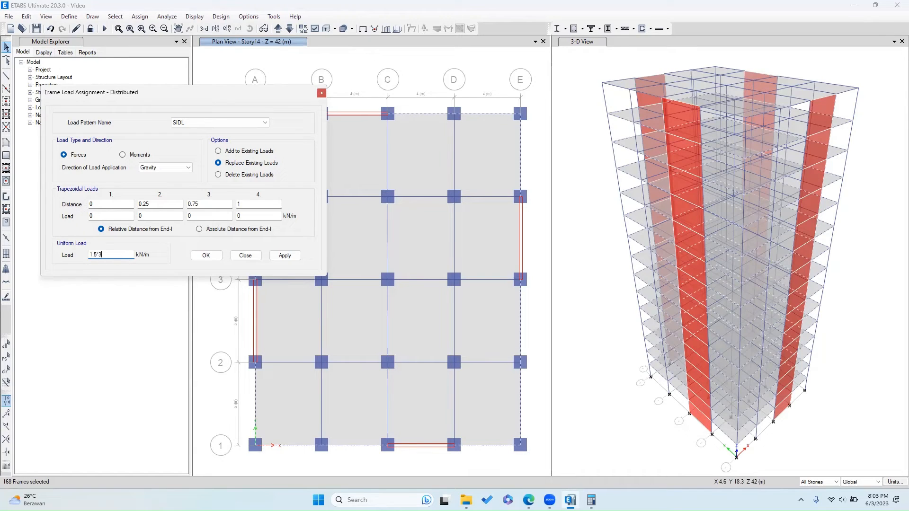
{"action": "type", "text": "*3"}
{"action": "key", "text": "Tab"}
{"action": "left_click", "coordinate": [110, 254]}
{"action": "left_click", "coordinate": [285, 256]}
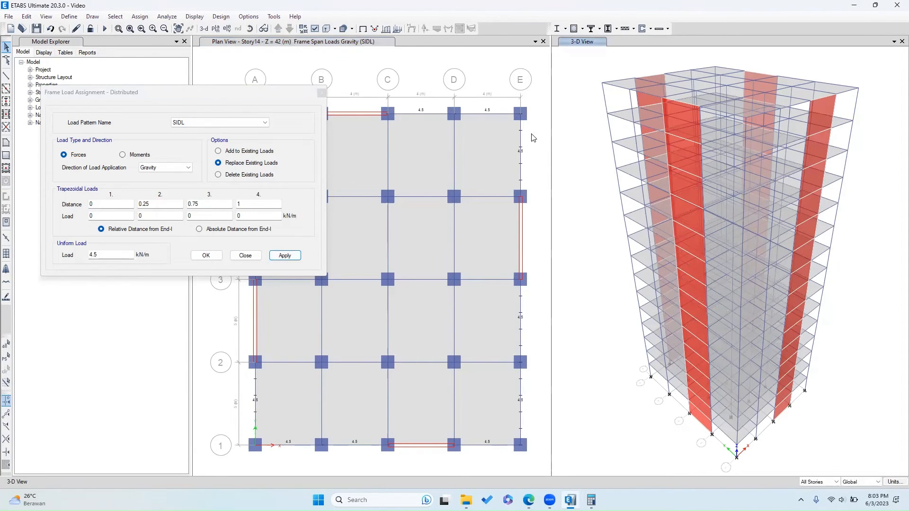
- Display the SIDL frame span loads in the 3-D view
{"action": "left_click", "coordinate": [194, 16]}
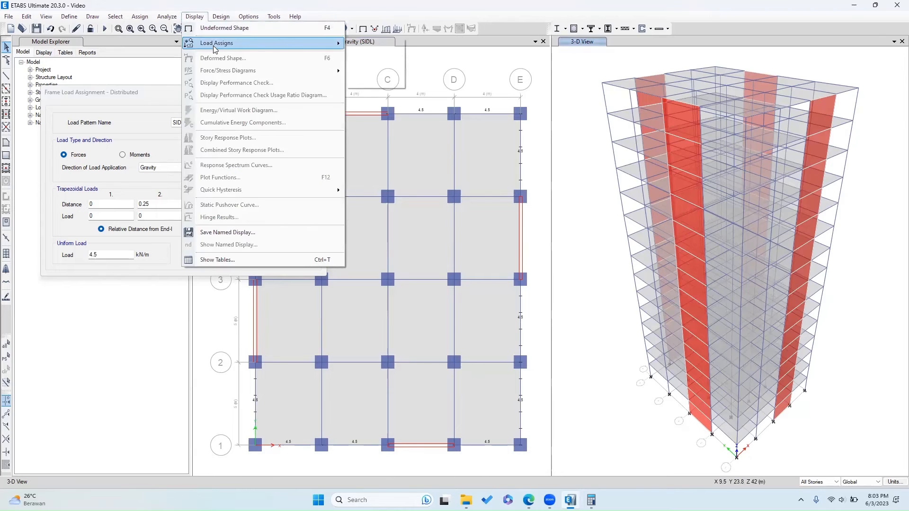
{"action": "mouse_move", "coordinate": [215, 47]}
{"action": "left_click", "coordinate": [373, 56]}
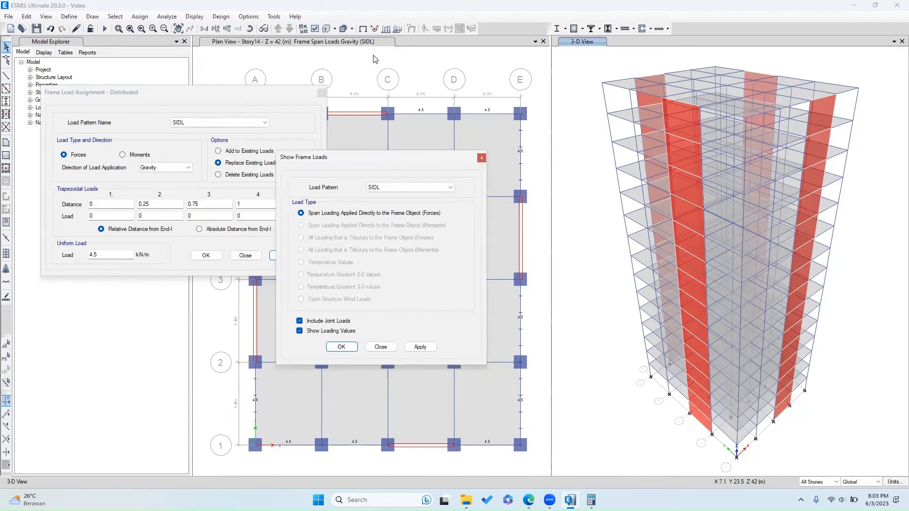
{"action": "left_click", "coordinate": [412, 348]}
{"action": "left_click", "coordinate": [380, 347]}
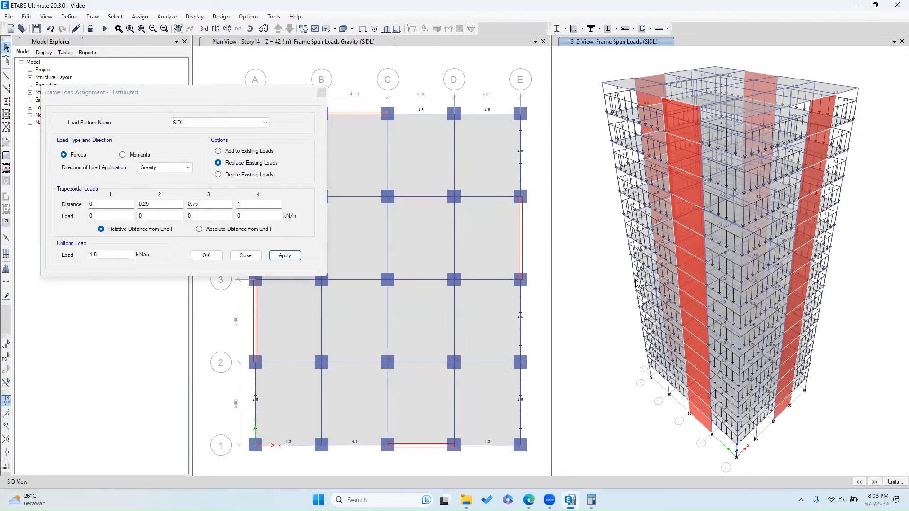
{"action": "left_click", "coordinate": [401, 92]}
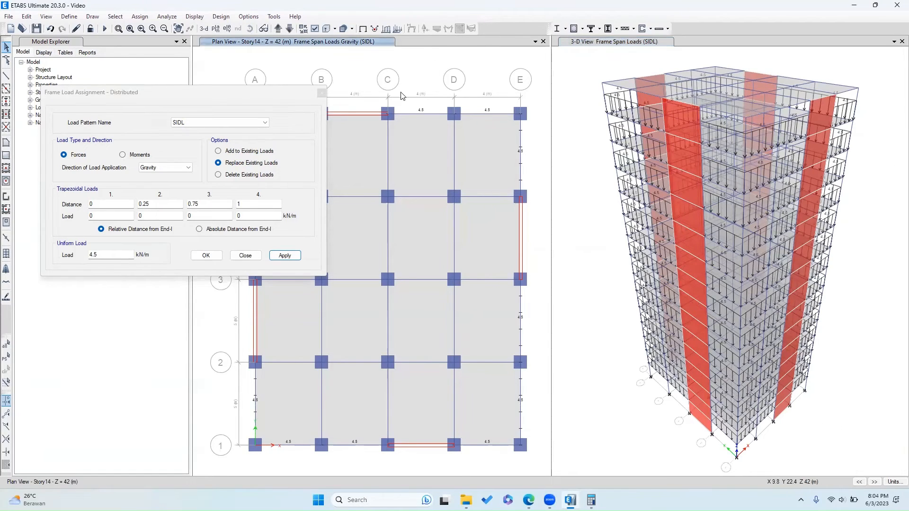
- Select on all stories the beams along grids 4 and 2, on B and D between 4 and 5, and on B, C and D between 1 and 2
{"action": "left_click_drag", "start_coordinate": [290, 91], "coordinate": [222, 94]}
{"action": "left_click", "coordinate": [316, 90]}
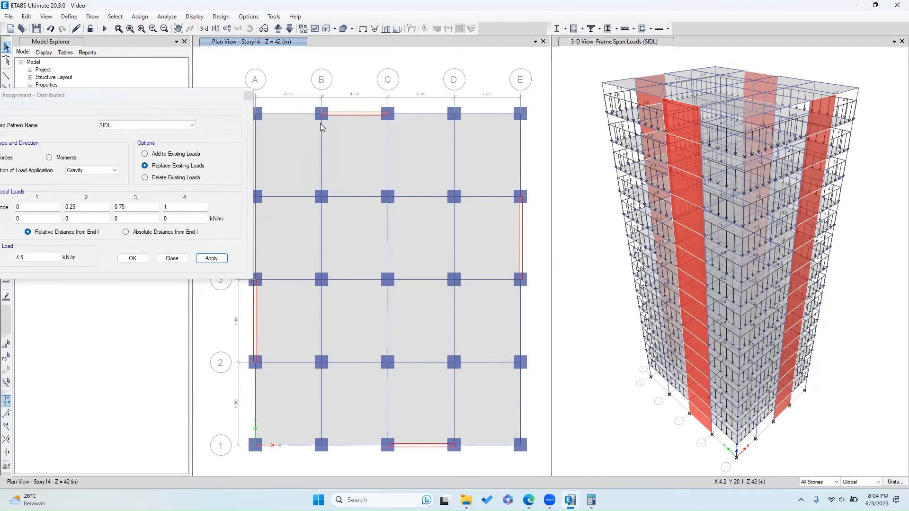
{"action": "left_click", "coordinate": [322, 225]}
{"action": "left_click", "coordinate": [350, 196]}
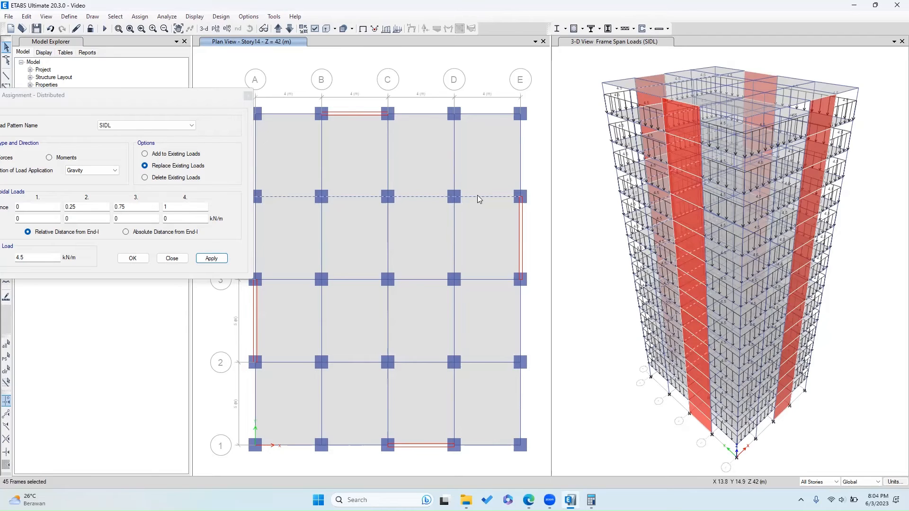
{"action": "left_click", "coordinate": [320, 173]}
{"action": "left_click", "coordinate": [452, 174]}
{"action": "left_click", "coordinate": [415, 362]}
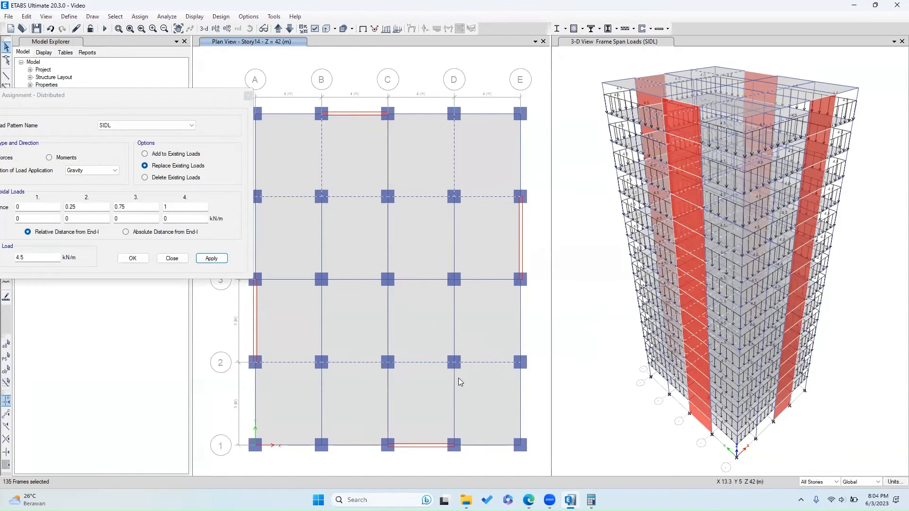
{"action": "left_click", "coordinate": [454, 379]}
{"action": "left_click", "coordinate": [387, 389]}
{"action": "left_click", "coordinate": [321, 392]}
- Deselect the Story15 beams and apply the 4.5 kN/m uniform SIDL load to the remaining selected interior beams
{"action": "left_click", "coordinate": [279, 29]}
{"action": "left_click", "coordinate": [115, 17]}
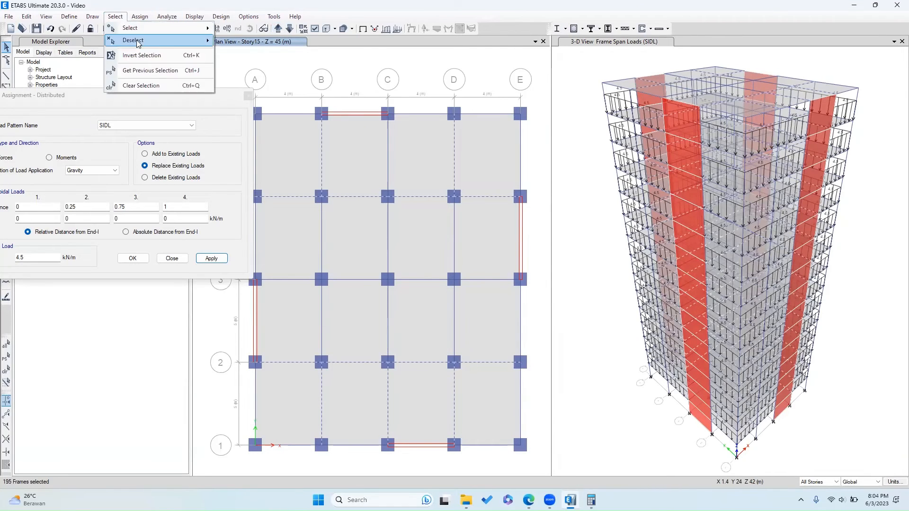
{"action": "mouse_move", "coordinate": [137, 22]}
{"action": "left_click", "coordinate": [255, 22]}
{"action": "left_click_drag", "start_coordinate": [549, 476], "coordinate": [547, 477]}
{"action": "left_click", "coordinate": [138, 98]}
{"action": "left_click", "coordinate": [212, 258]}
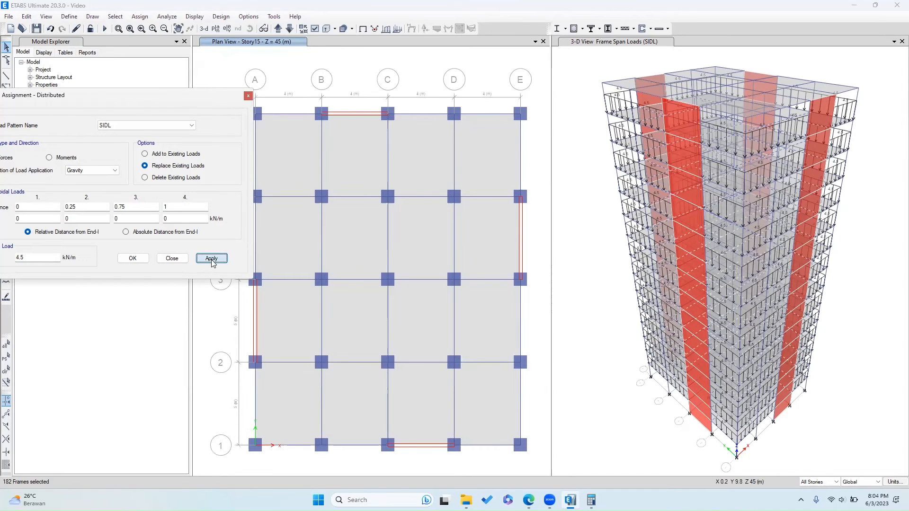
- Show the Story14 plan and display the SIDL frame span loads in the 3-D view, closing the load dialogs
{"action": "left_click", "coordinate": [289, 28]}
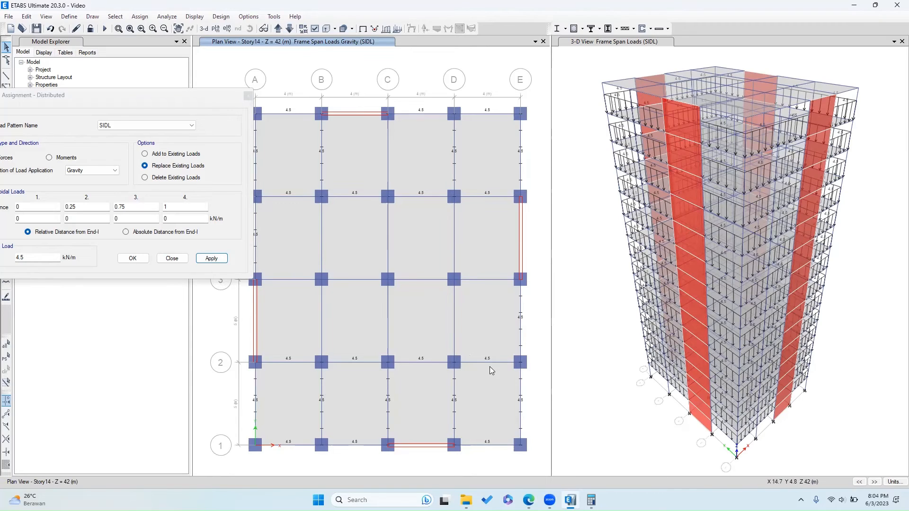
{"action": "left_click", "coordinate": [596, 327]}
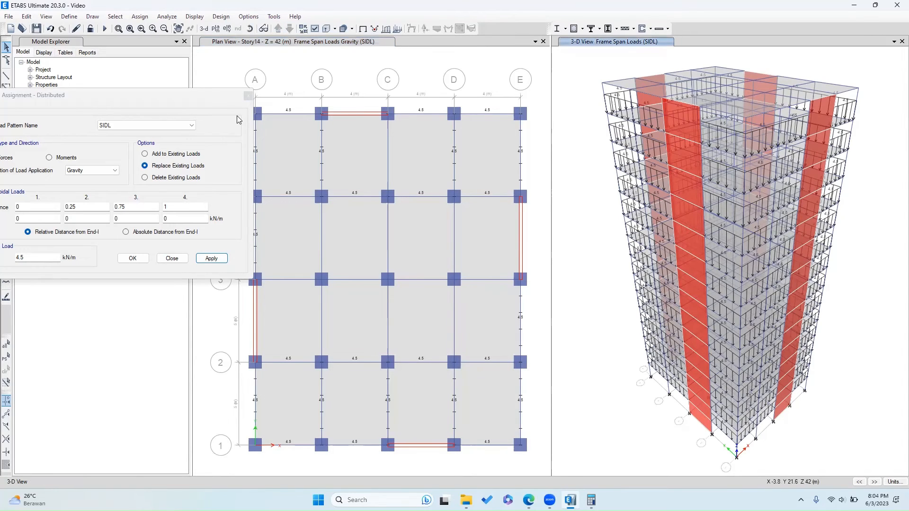
{"action": "left_click", "coordinate": [194, 16]}
{"action": "left_click", "coordinate": [385, 56]}
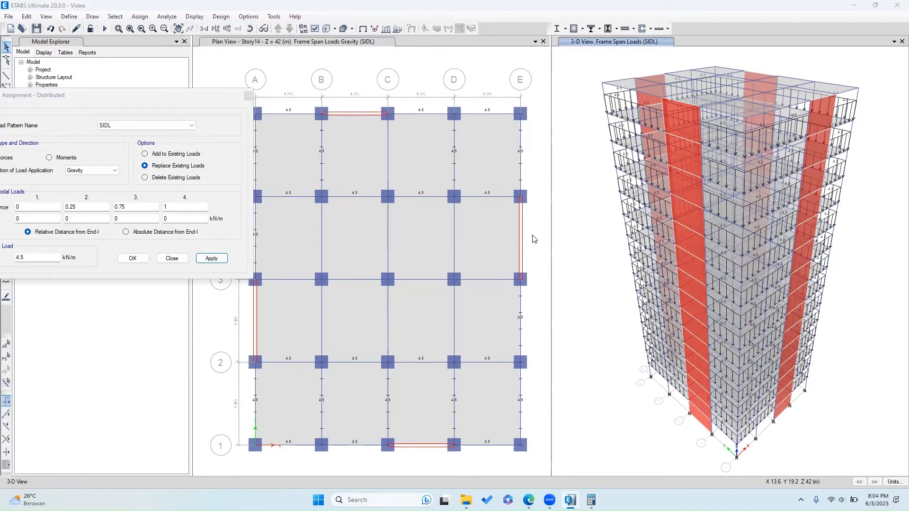
{"action": "left_click", "coordinate": [420, 347]}
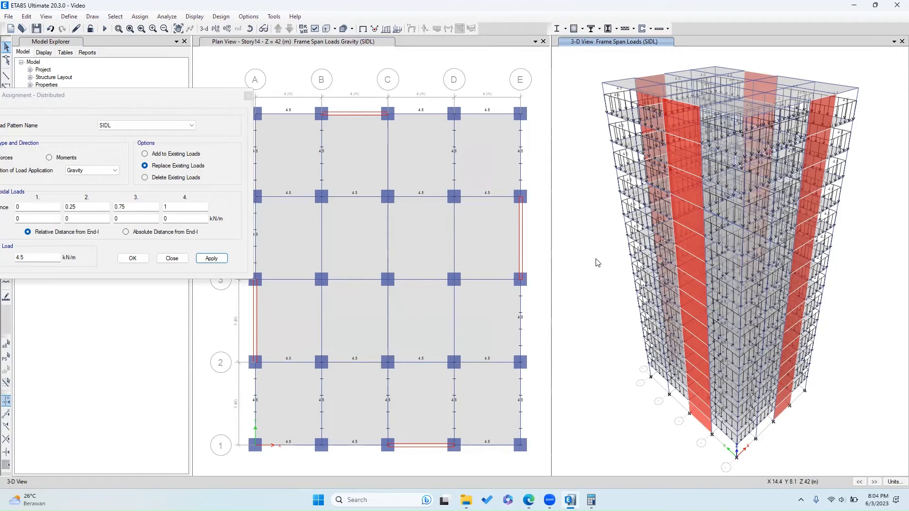
{"action": "left_click", "coordinate": [383, 352]}
{"action": "left_click_drag", "start_coordinate": [142, 95], "coordinate": [212, 101]}
{"action": "left_click", "coordinate": [312, 102]}
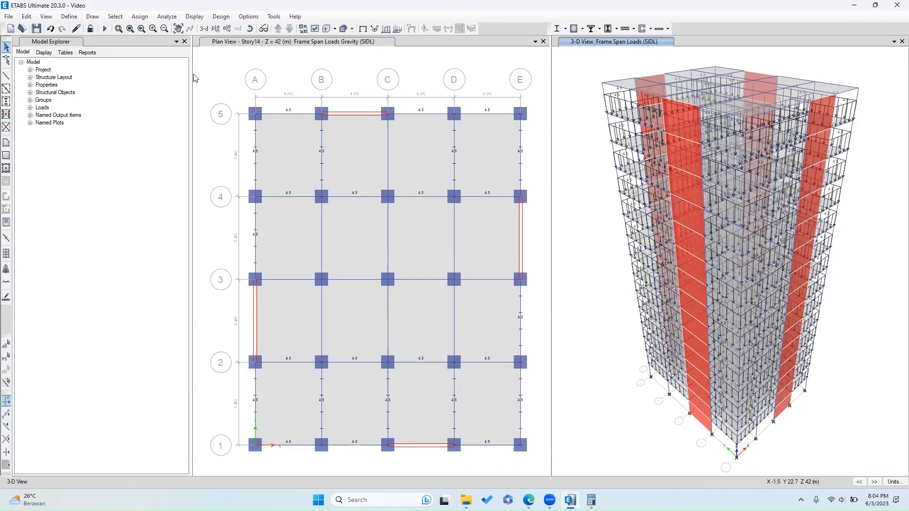
{"action": "left_click", "coordinate": [301, 71]}
{"action": "key", "text": "F4"}
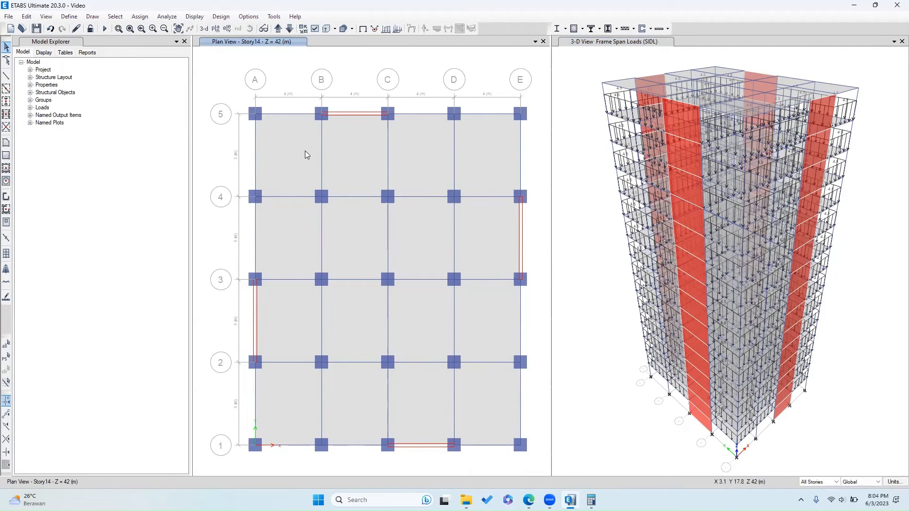
{"action": "left_click", "coordinate": [6, 75]}
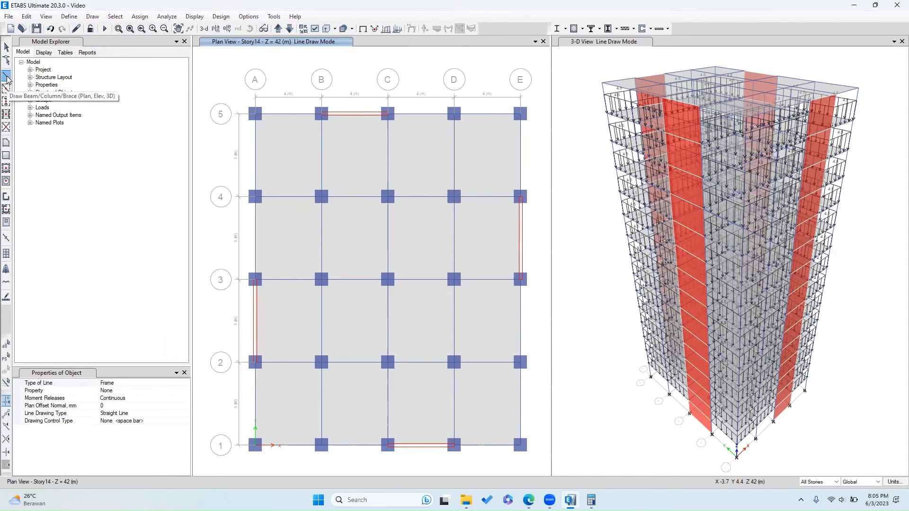
{"action": "left_click", "coordinate": [85, 392]}
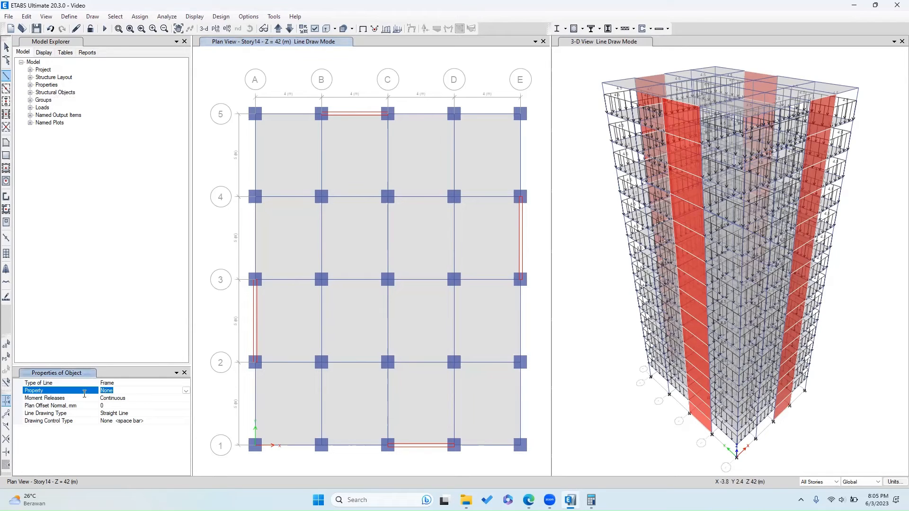
{"action": "left_click", "coordinate": [256, 155]}
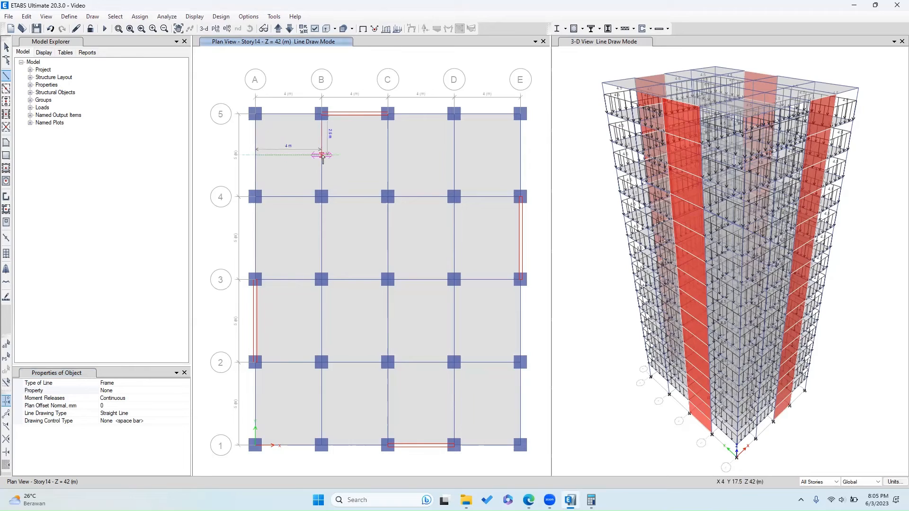
{"action": "key", "text": "Escape"}
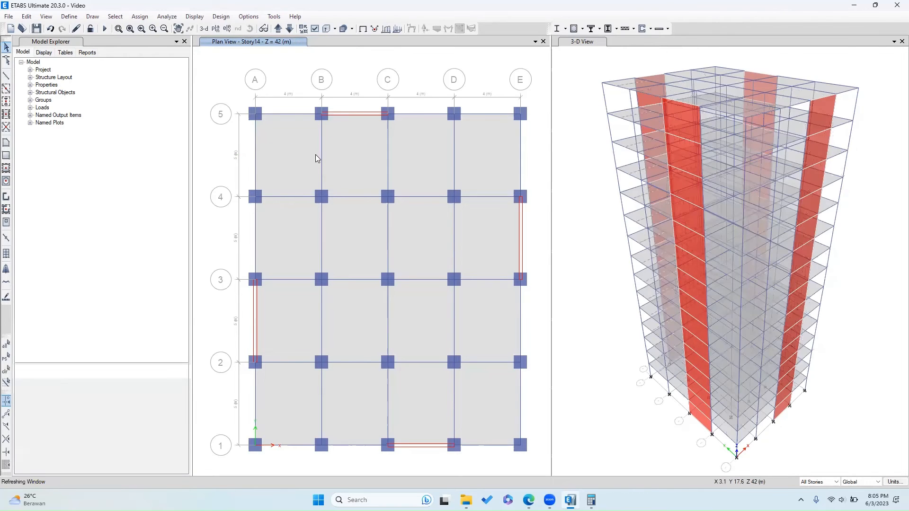
- Select the grid 4 beams between A and B on all stories and replicate them linearly with dy 2.5 m
{"action": "left_click", "coordinate": [294, 197]}
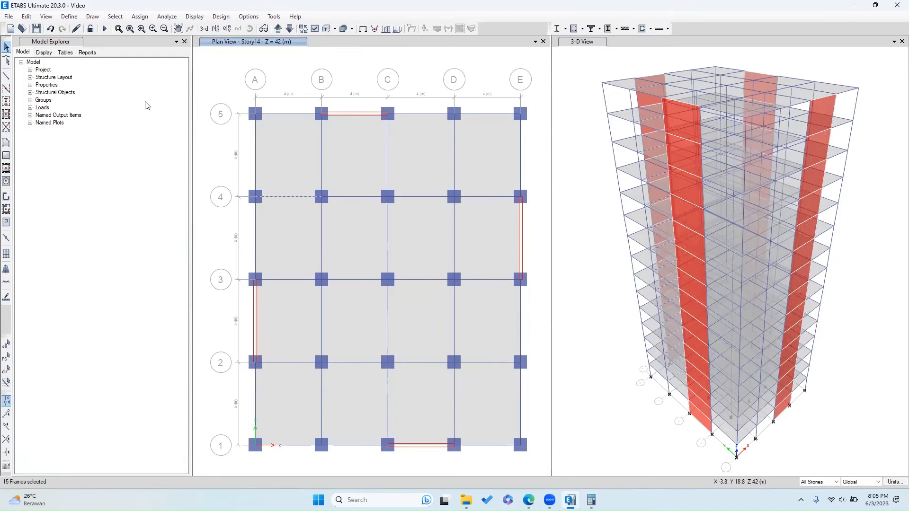
{"action": "key", "text": "ctrl+r"}
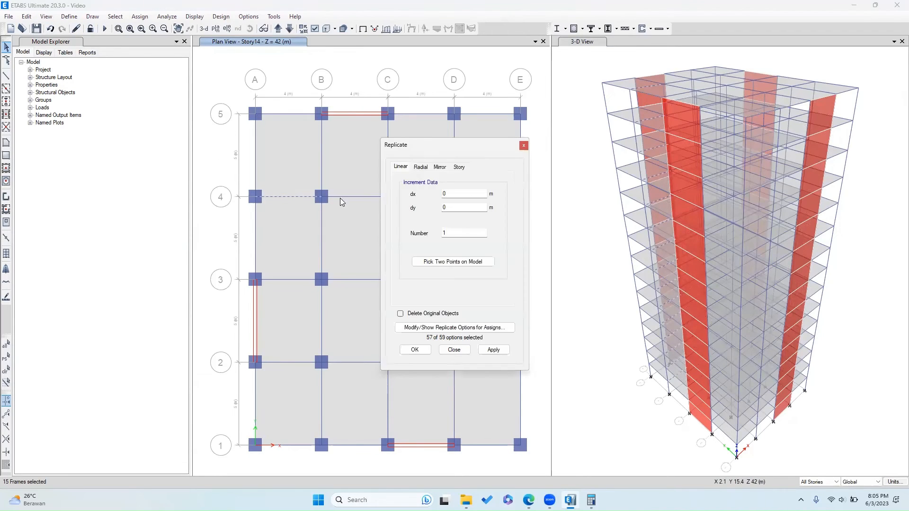
{"action": "left_click_drag", "start_coordinate": [425, 151], "coordinate": [559, 179]}
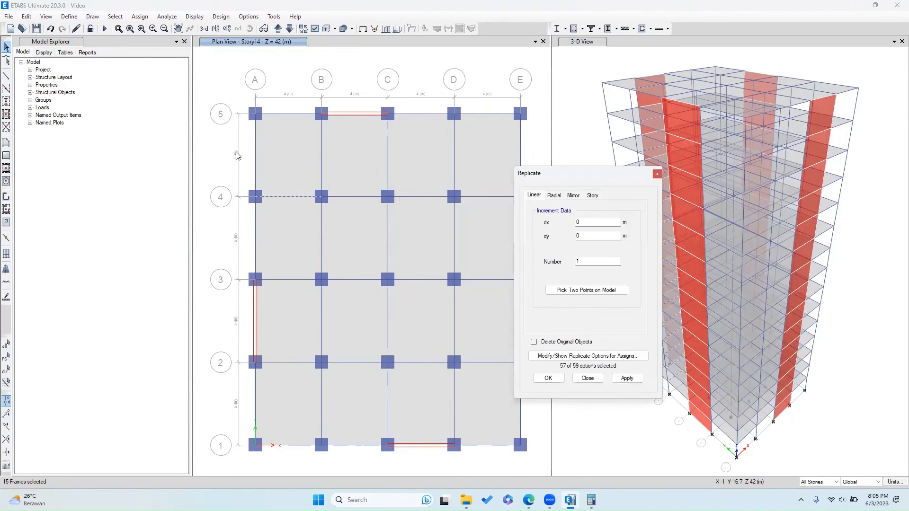
{"action": "double_click", "coordinate": [579, 236]}
{"action": "type", "text": "2"}
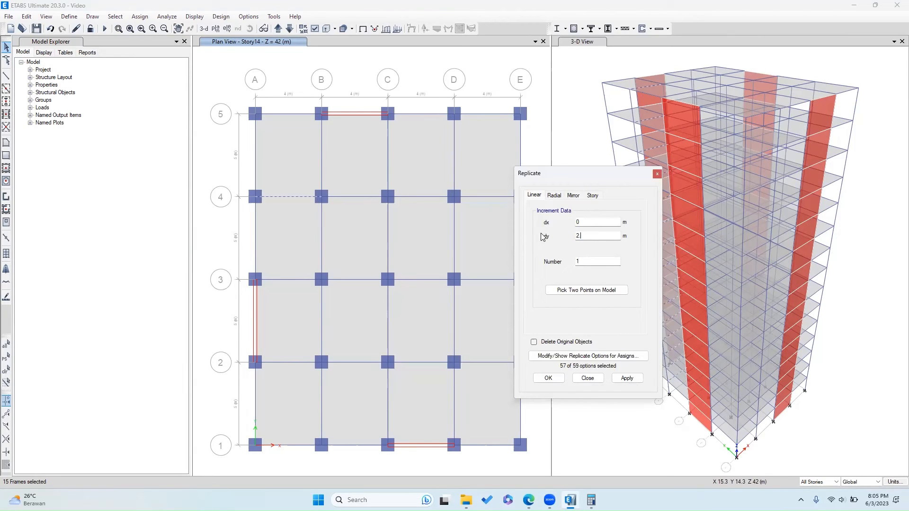
{"action": "type", "text": ".5"}
{"action": "left_click", "coordinate": [626, 378]}
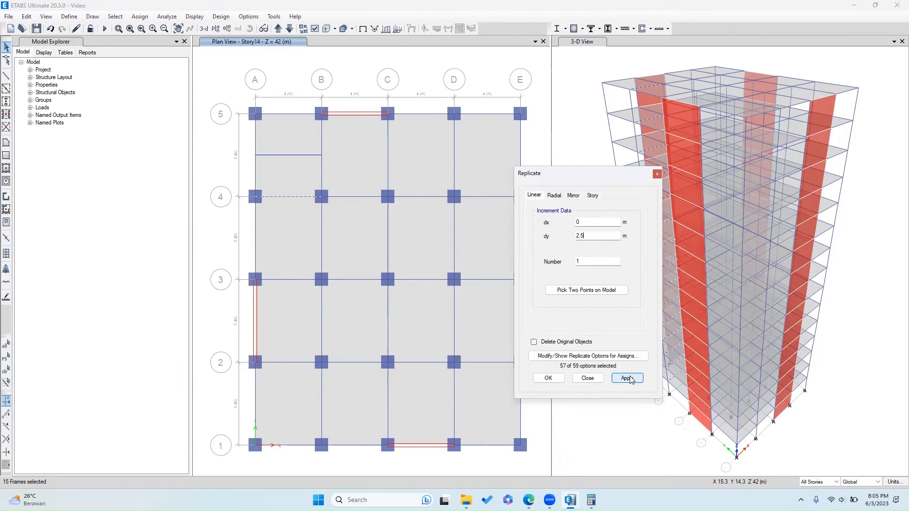
- Select the replicated beams midway between grids 4 and 5 on all stories and assign them the section property None
{"action": "left_click", "coordinate": [290, 155]}
{"action": "left_click", "coordinate": [139, 16]}
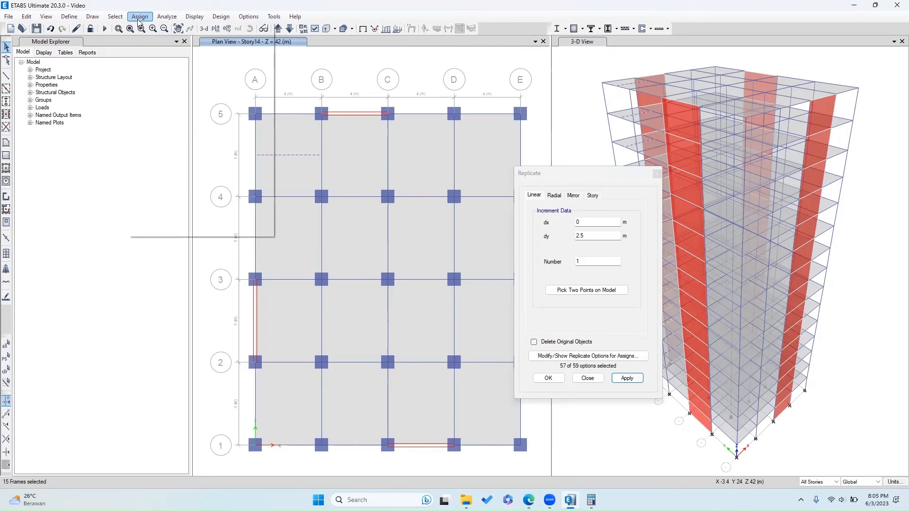
{"action": "mouse_move", "coordinate": [157, 40]}
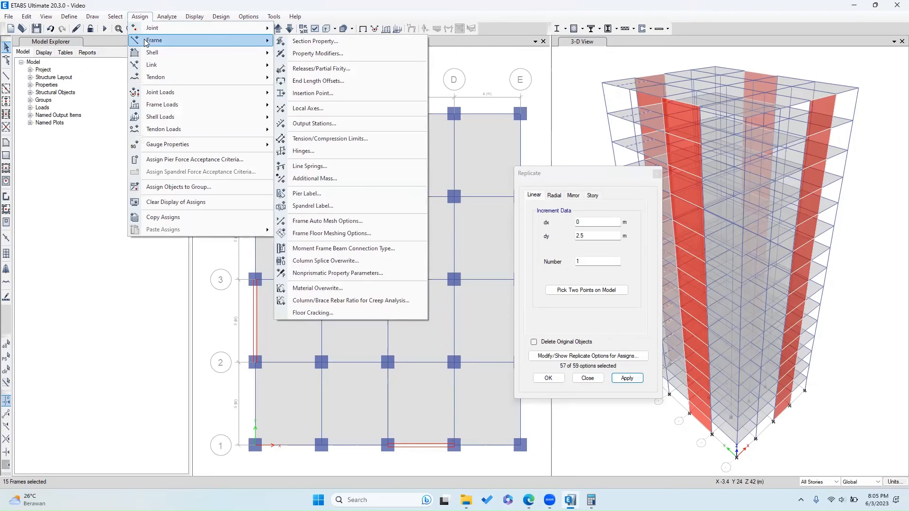
{"action": "left_click", "coordinate": [315, 42]}
{"action": "left_click", "coordinate": [403, 217]}
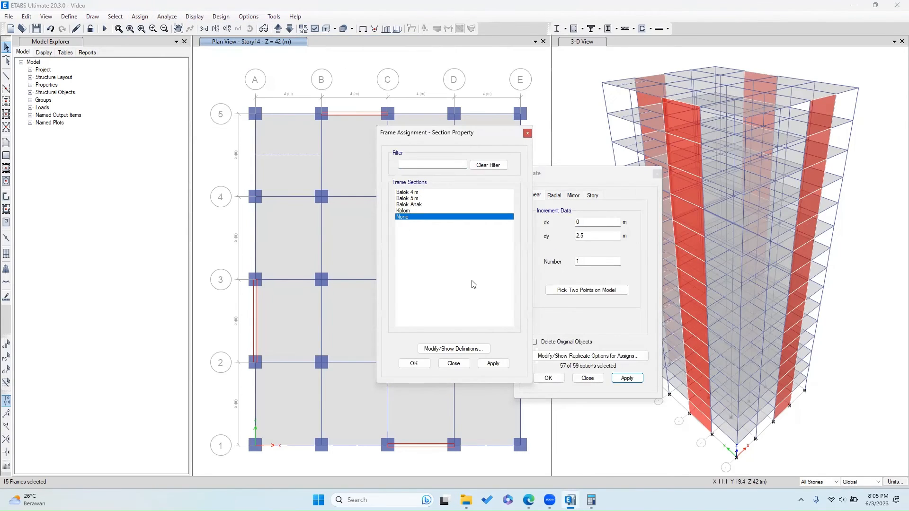
{"action": "left_click", "coordinate": [493, 363]}
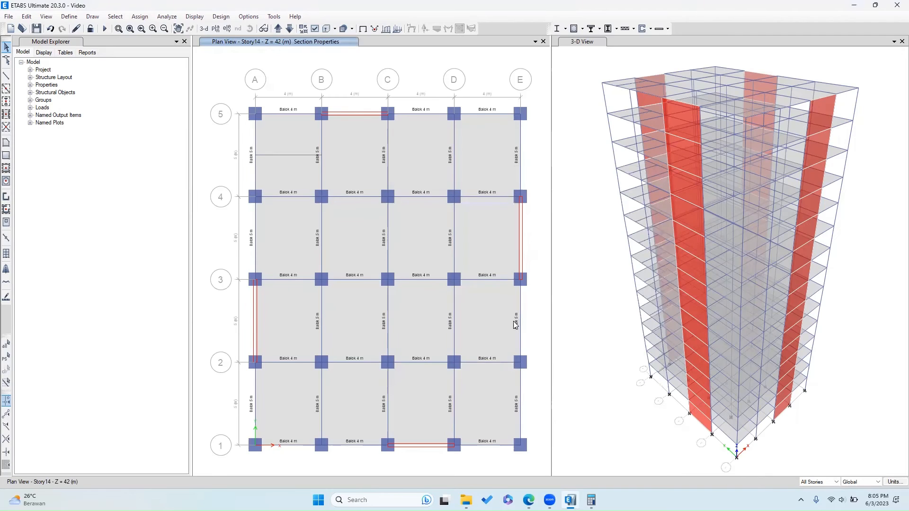
- Inspect the assignments and loads of the replicated Story14 beam between grids 4 and 5
{"action": "right_click", "coordinate": [288, 155]}
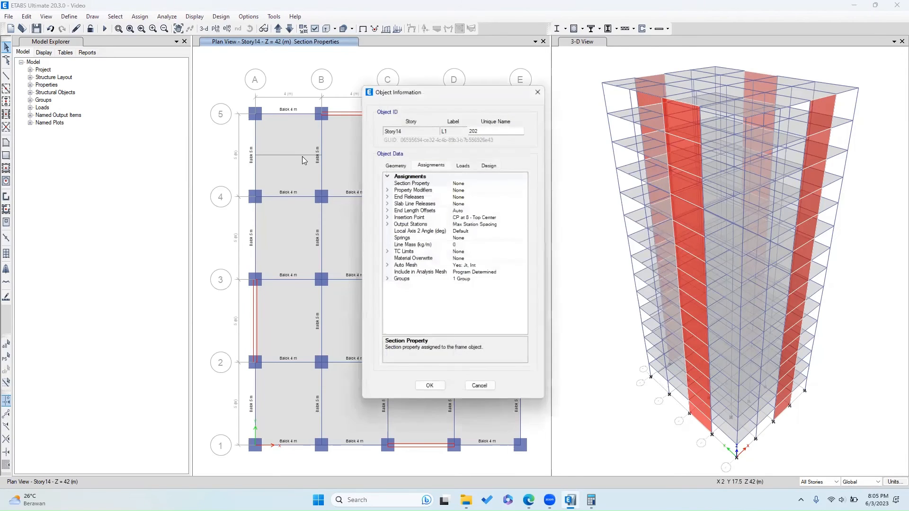
{"action": "key", "text": "Down"}
{"action": "key", "text": "Down"}
{"action": "key", "text": "Down"}
{"action": "key", "text": "Down"}
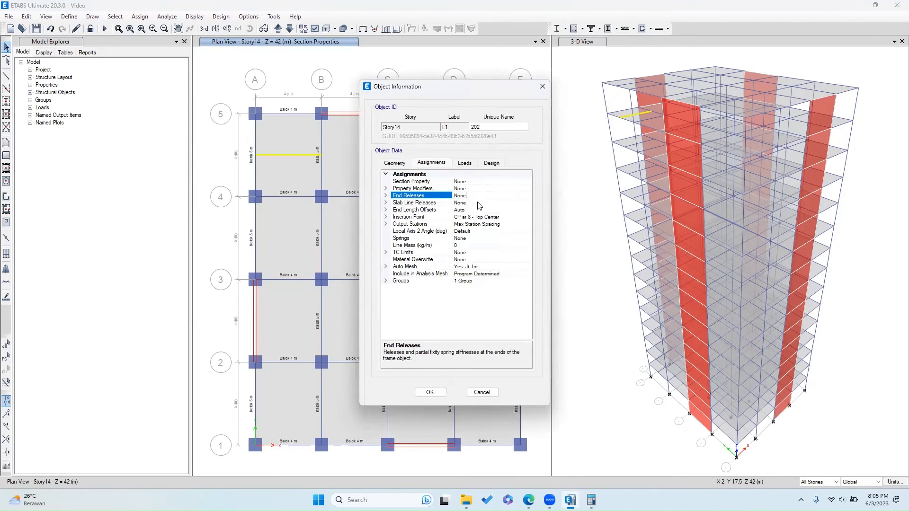
{"action": "left_click", "coordinate": [463, 163]}
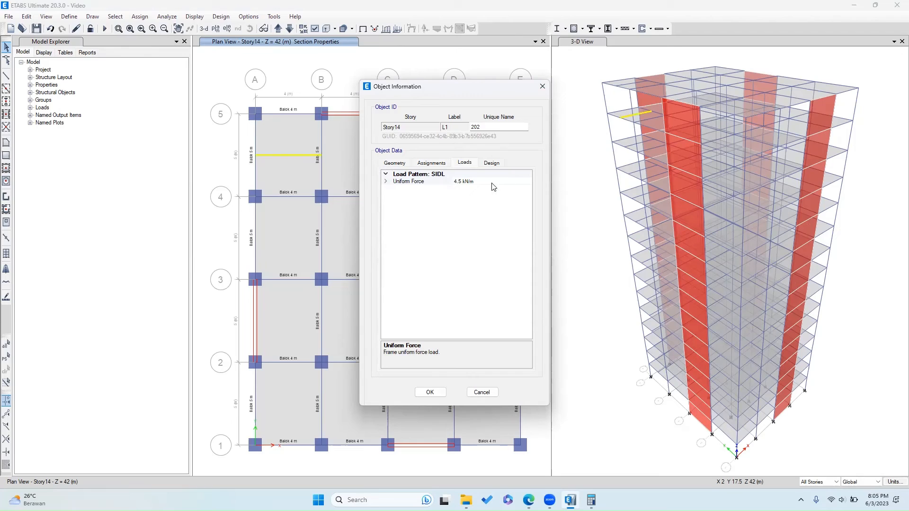
{"action": "left_click", "coordinate": [352, 83]}
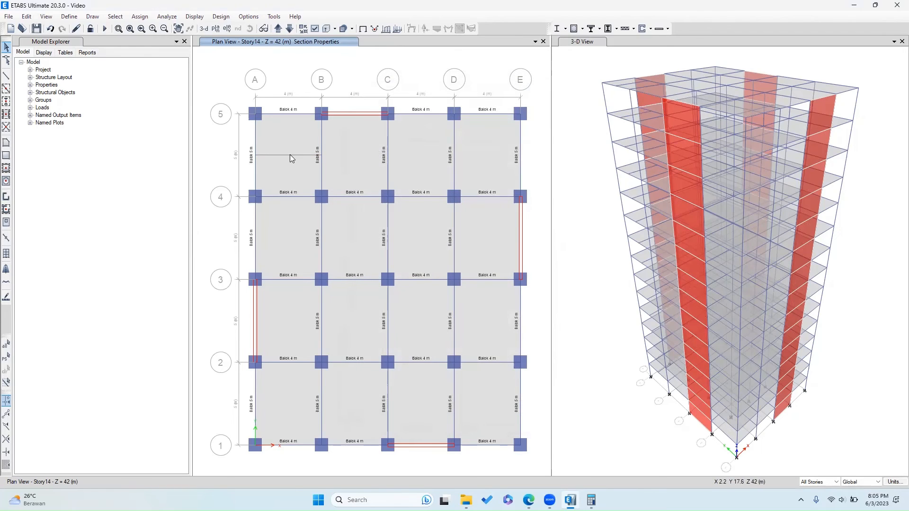
- Apply a 4.5 kN/m uniform SIDL gravity load to the None-section beams on all stories, replacing existing loads
{"action": "left_click", "coordinate": [139, 16]}
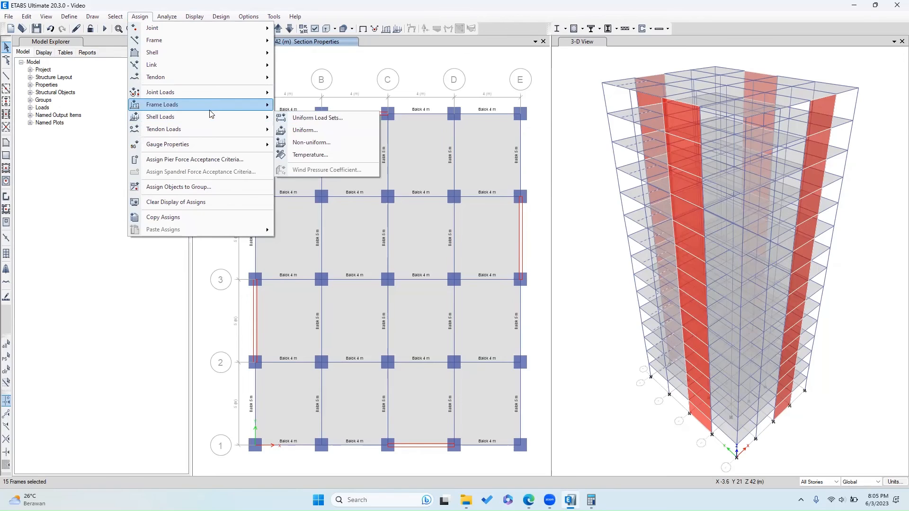
{"action": "mouse_move", "coordinate": [258, 104]}
{"action": "left_click", "coordinate": [307, 118]}
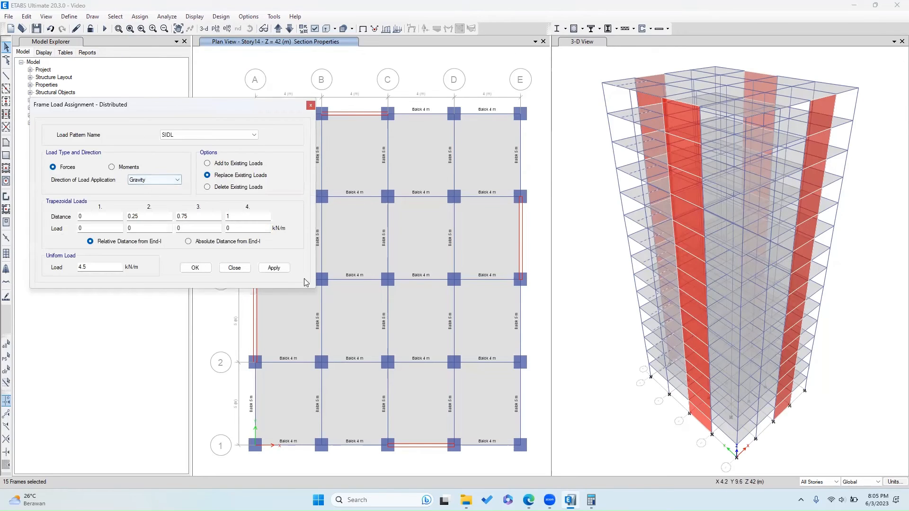
{"action": "left_click", "coordinate": [274, 268]}
{"action": "left_click_drag", "start_coordinate": [254, 106], "coordinate": [132, 129]}
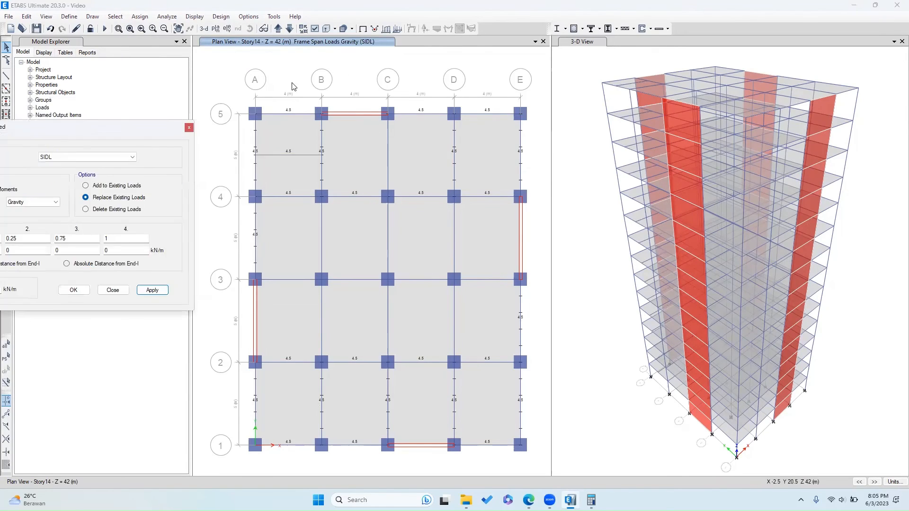
- Delete the SIDL load from the None-section beam on Story15 only
{"action": "left_click", "coordinate": [278, 29]}
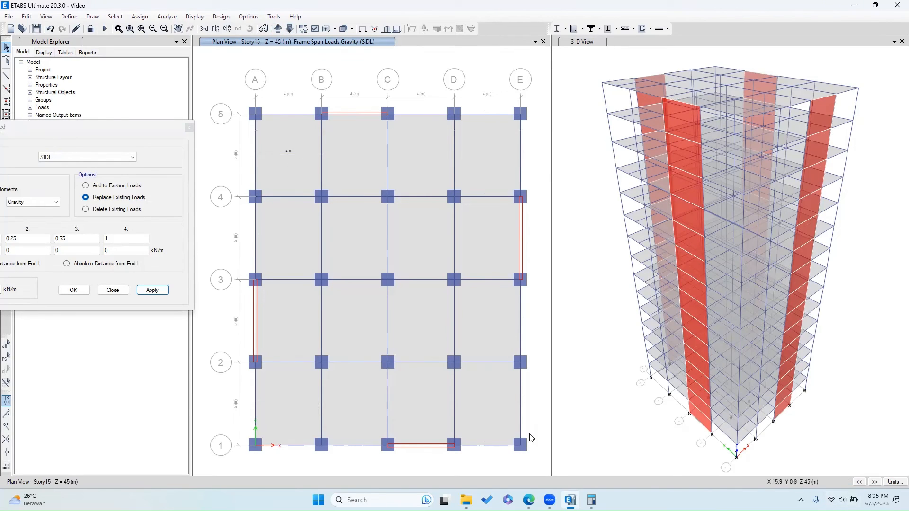
{"action": "left_click", "coordinate": [301, 155]}
{"action": "left_click_drag", "start_coordinate": [116, 127], "coordinate": [183, 120]}
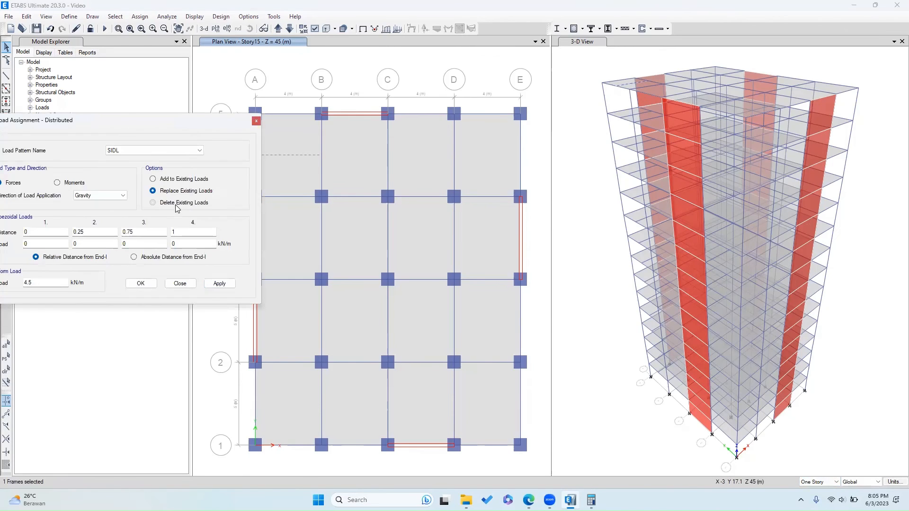
{"action": "left_click", "coordinate": [152, 202]}
{"action": "left_click", "coordinate": [219, 283]}
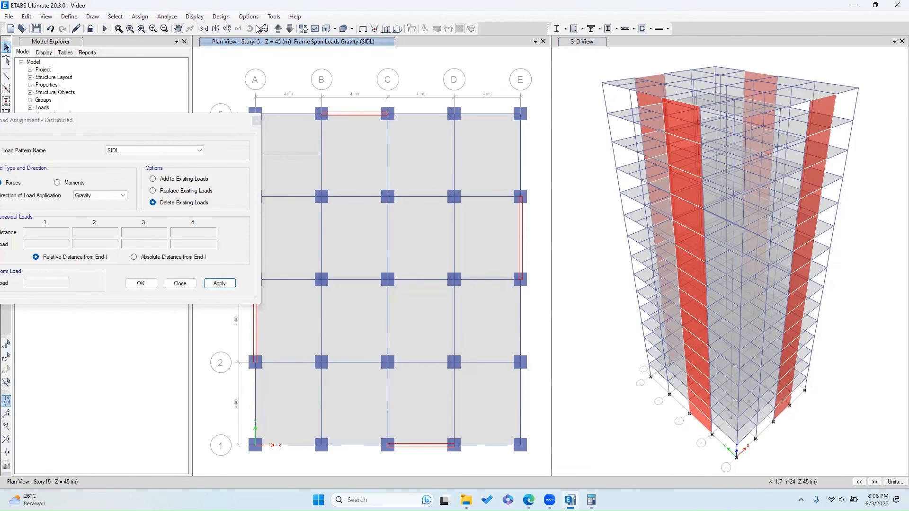
- Return the plan to Story14 and display the SIDL frame span loads with values in the 3-D view
{"action": "left_click", "coordinate": [289, 28]}
{"action": "left_click", "coordinate": [194, 16]}
{"action": "mouse_move", "coordinate": [221, 45]}
{"action": "left_click", "coordinate": [371, 56]}
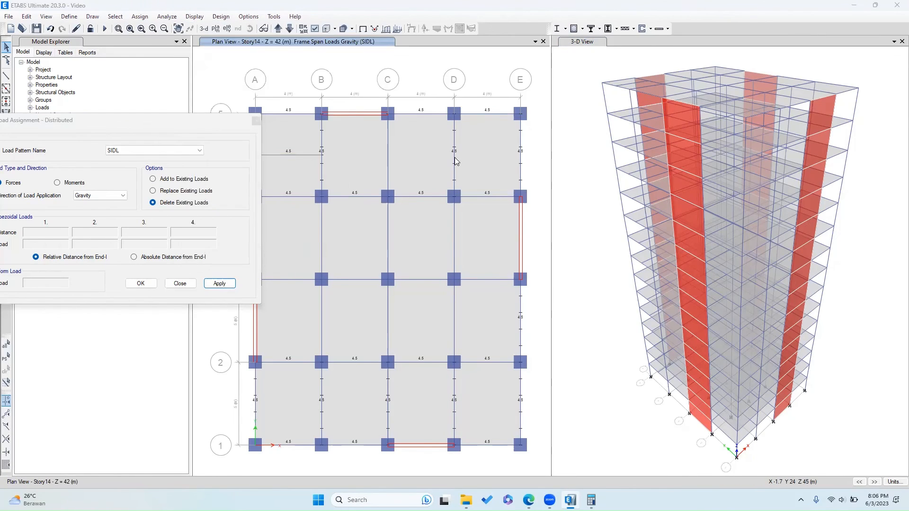
{"action": "left_click", "coordinate": [428, 347]}
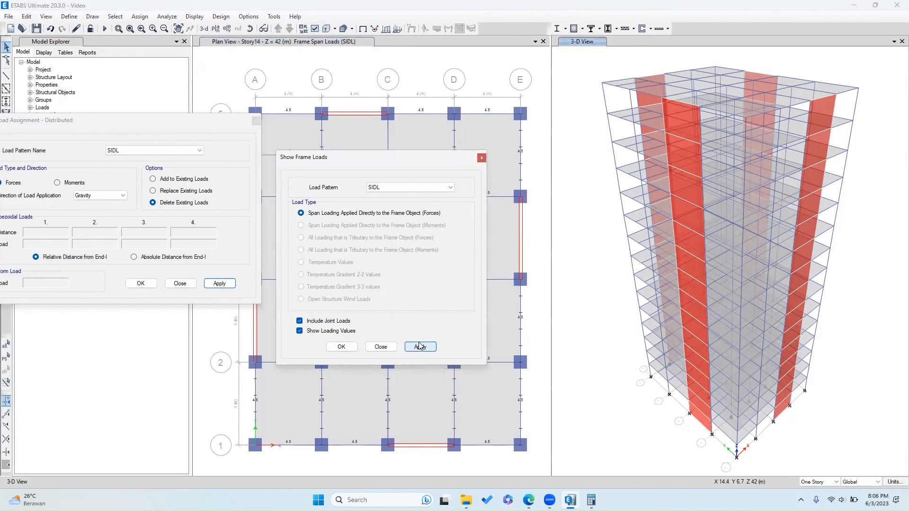
{"action": "left_click", "coordinate": [381, 346]}
{"action": "left_click", "coordinate": [189, 283]}
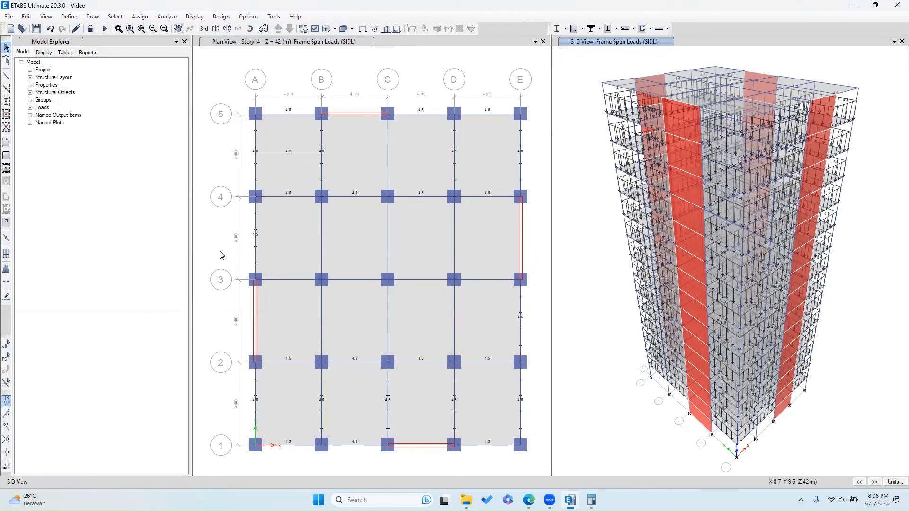
- Check the loads in the object information of the Story14 None-section beam between grids 4 and 5
{"action": "left_click", "coordinate": [293, 153]}
{"action": "left_click", "coordinate": [297, 155]}
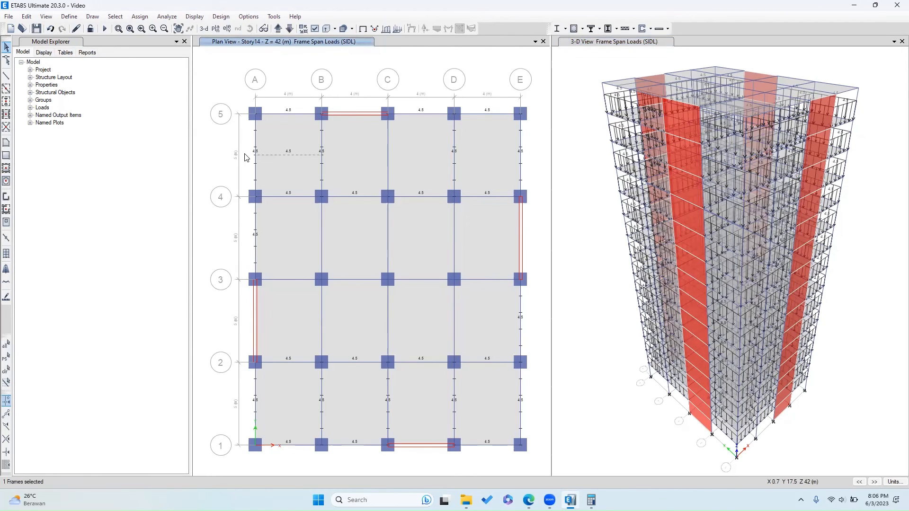
{"action": "left_click", "coordinate": [314, 155]}
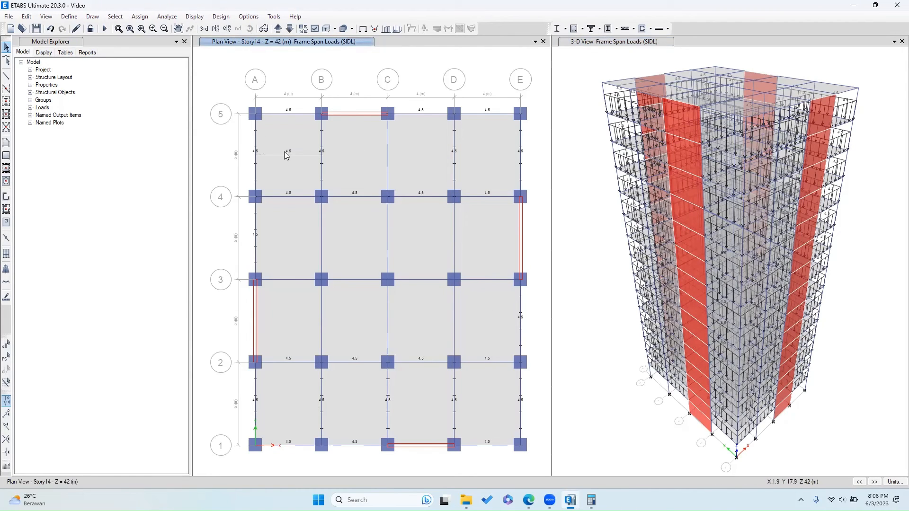
{"action": "right_click", "coordinate": [310, 156]}
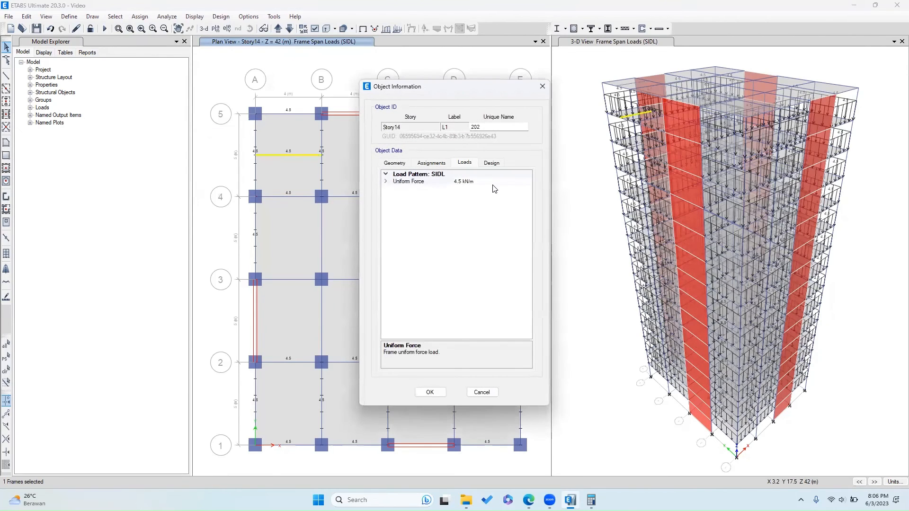
- Close the None-section beam's object information and leave nothing selected on the Story14 plan
{"action": "key", "text": "Escape"}
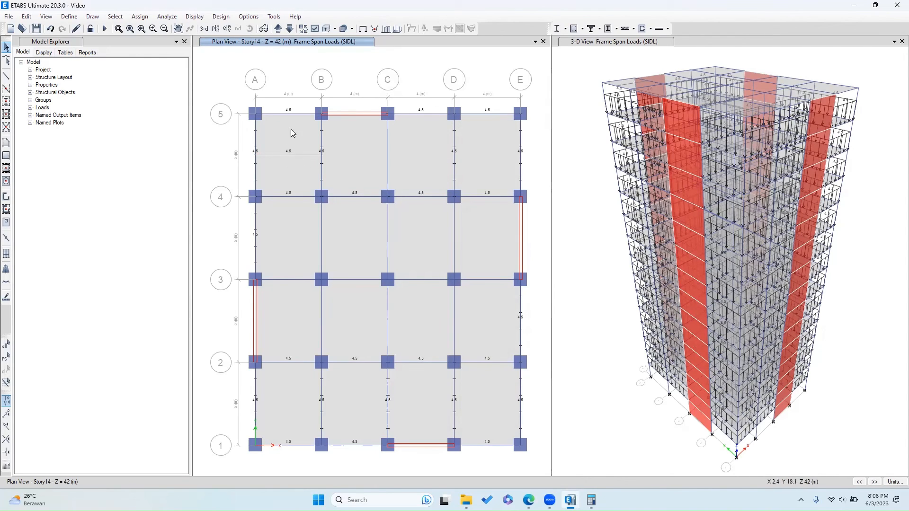
{"action": "left_click", "coordinate": [316, 156]}
{"action": "left_click", "coordinate": [263, 155]}
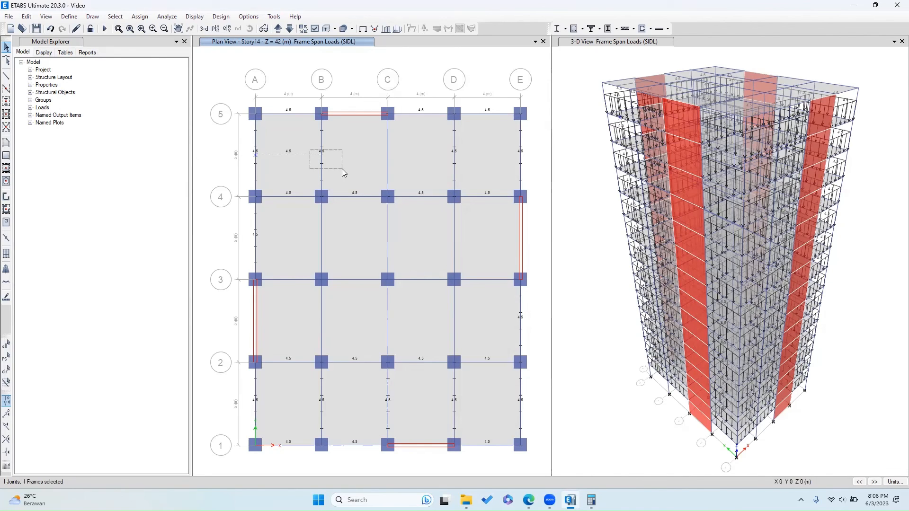
{"action": "left_click", "coordinate": [282, 151]}
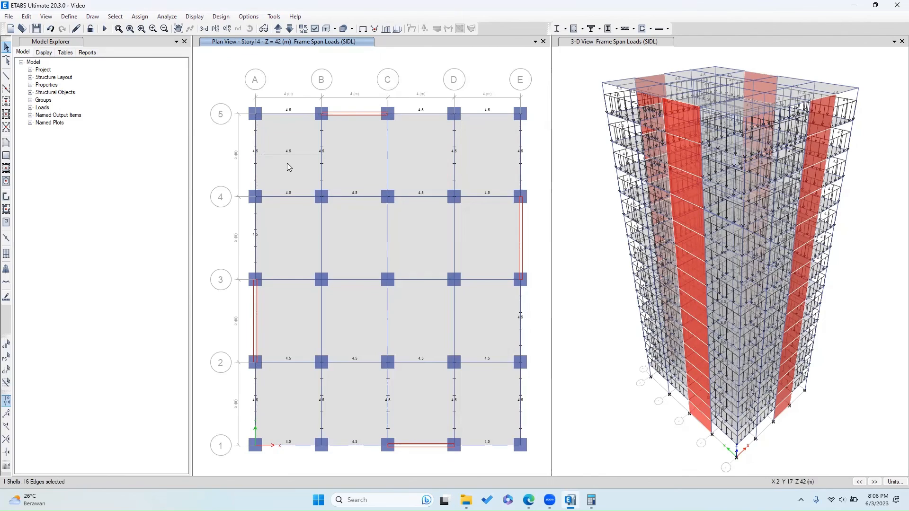
{"action": "left_click", "coordinate": [286, 157]}
{"action": "left_click", "coordinate": [269, 155]}
{"action": "left_click", "coordinate": [248, 151]}
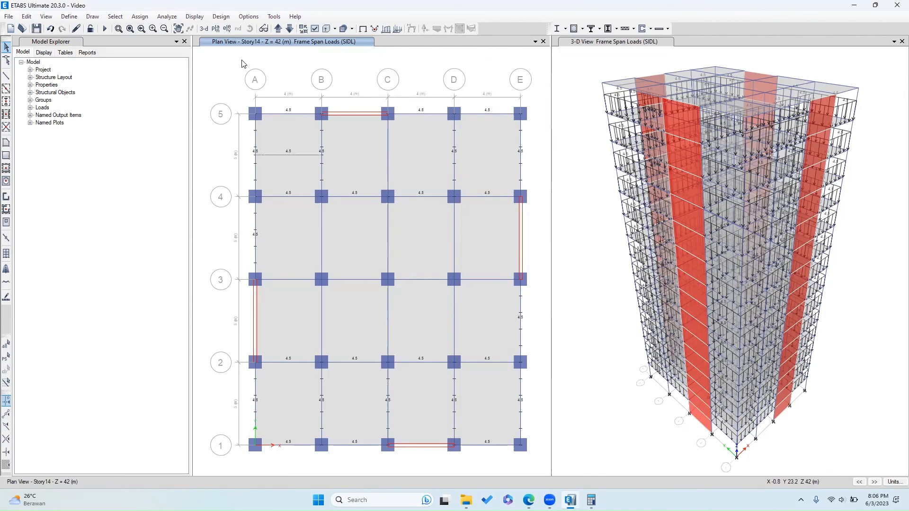
- Lower the plan view from Story14 to Story12 to review the SIDL frame span loads on the stories below
{"action": "left_click", "coordinate": [289, 29]}
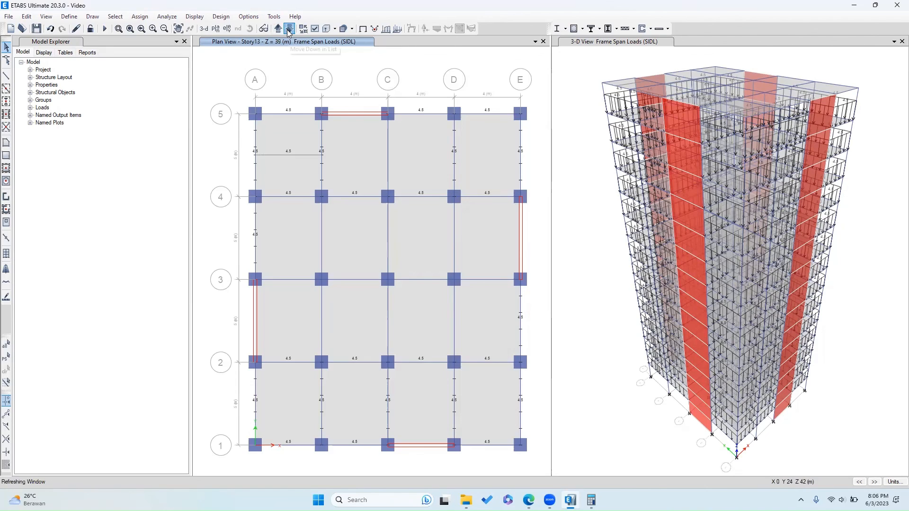
{"action": "left_click", "coordinate": [290, 28]}
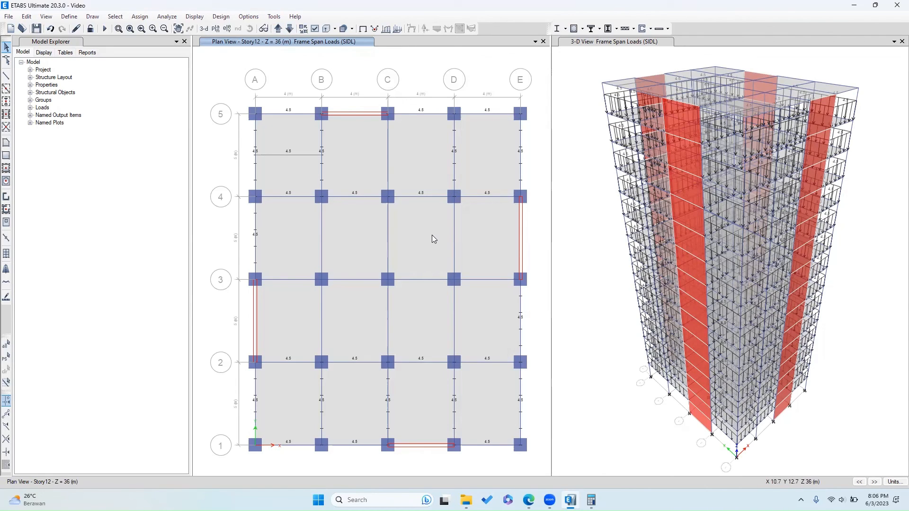